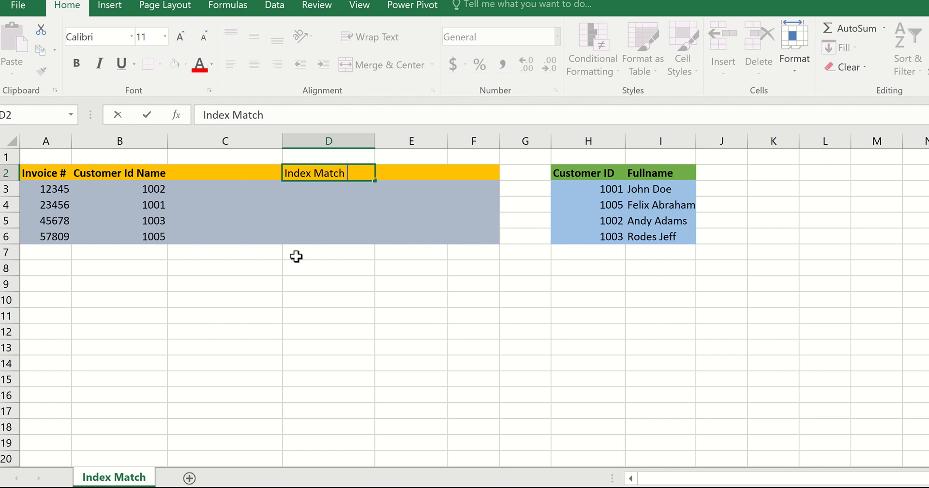
Enter the header Name in cell C2 beside the customer ID column
left_click(253, 178)
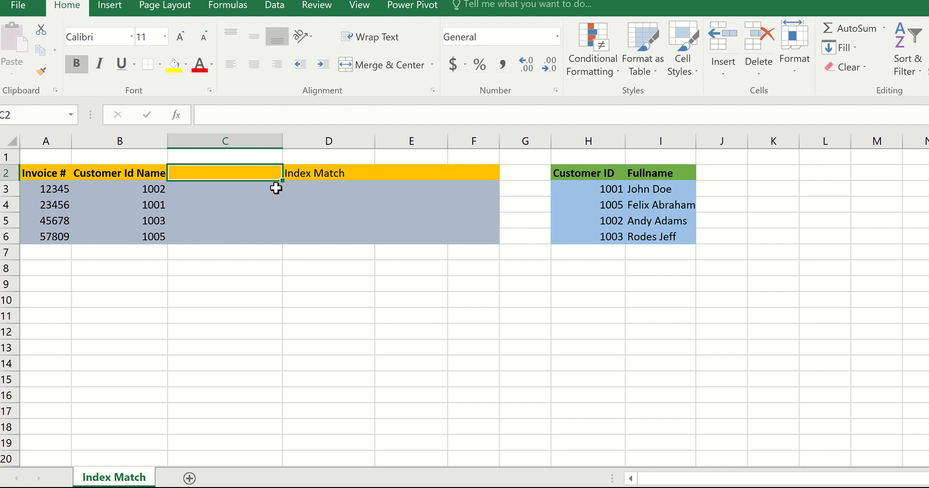
type("Name")
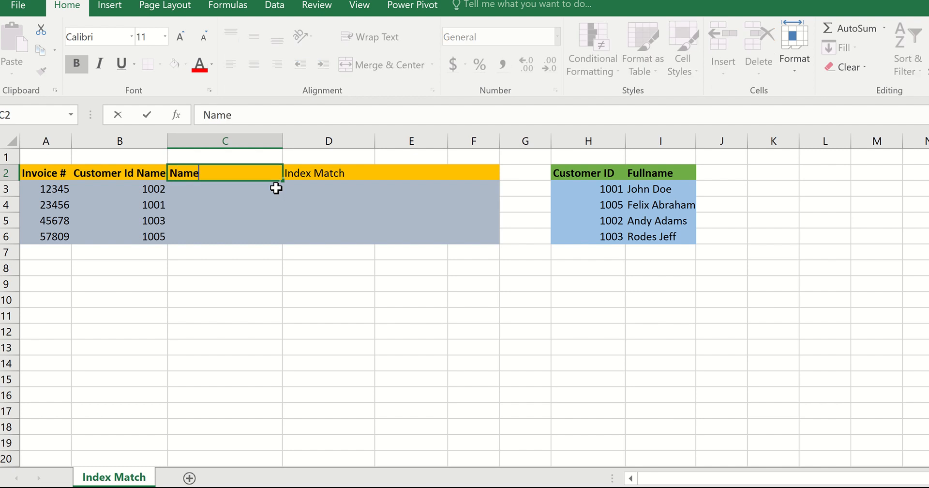
left_click(254, 199)
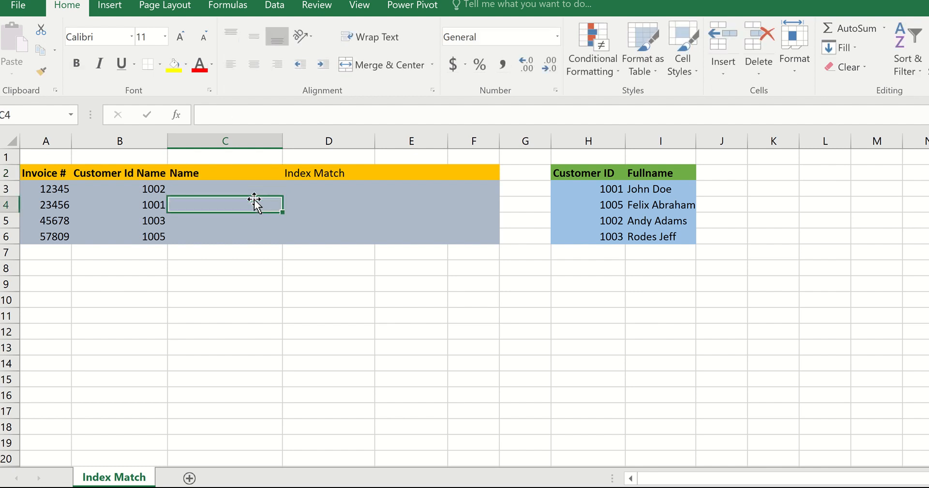
left_click(232, 184)
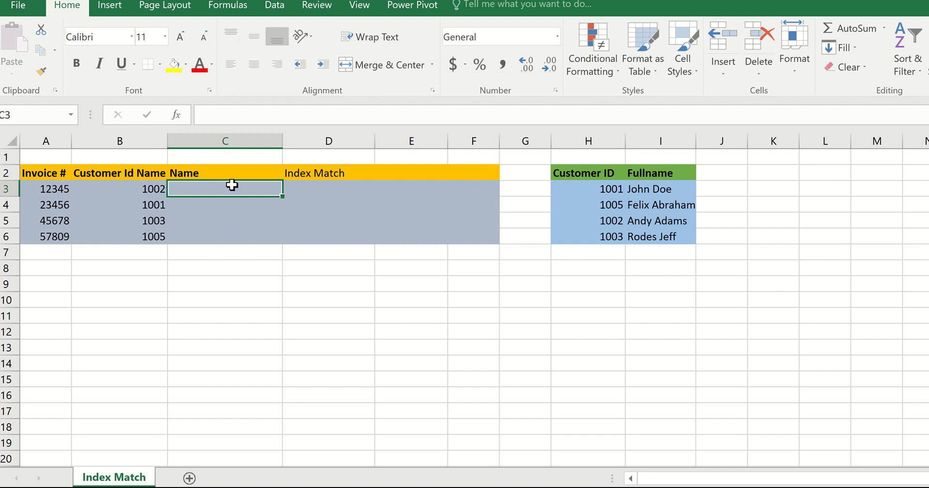
Change the header in cell C2 to Vlookup
left_click(205, 173)
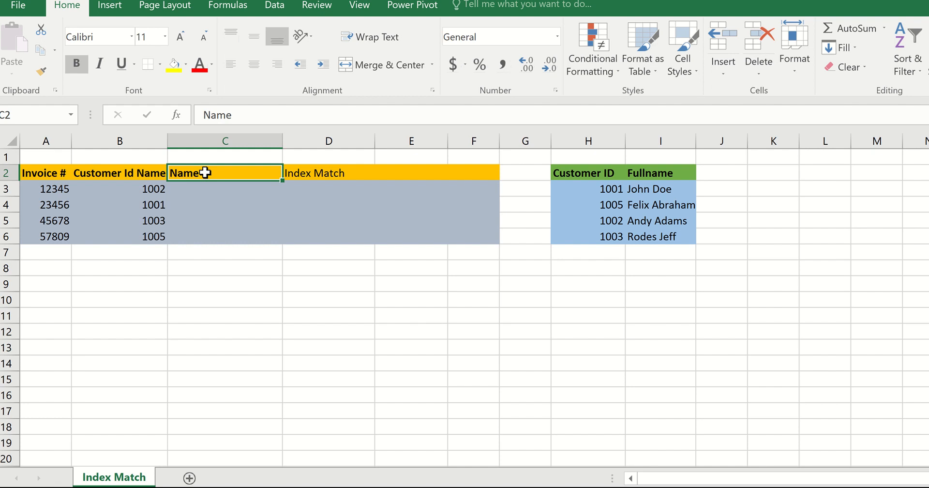
key("BackSpace")
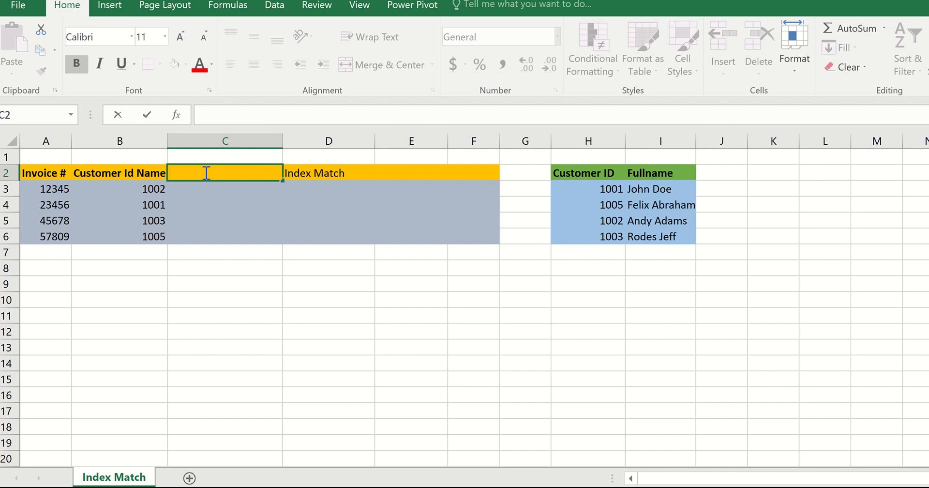
type("Vlop")
key("BackSpace")
type("oo")
key("BackSpace")
type("kup")
Start a VLOOKUP formula in C3 with cell B3 as the lookup value
left_click(217, 196)
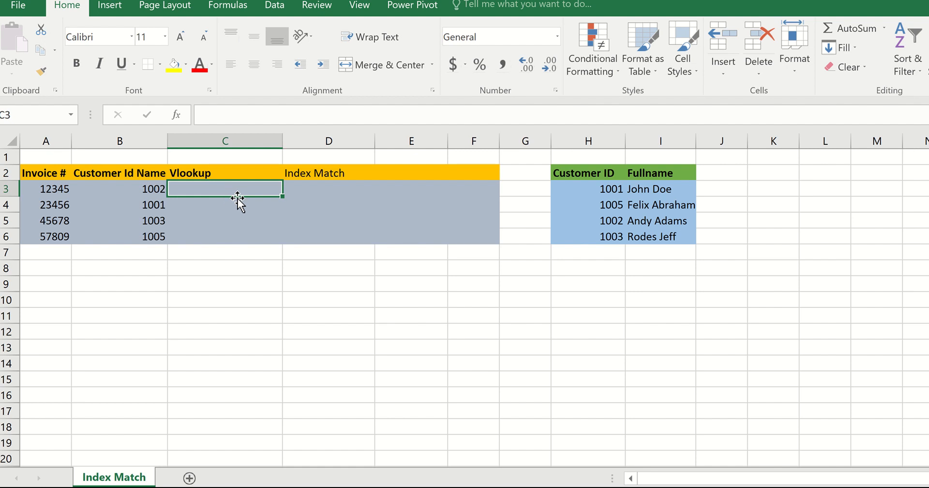
type("=")
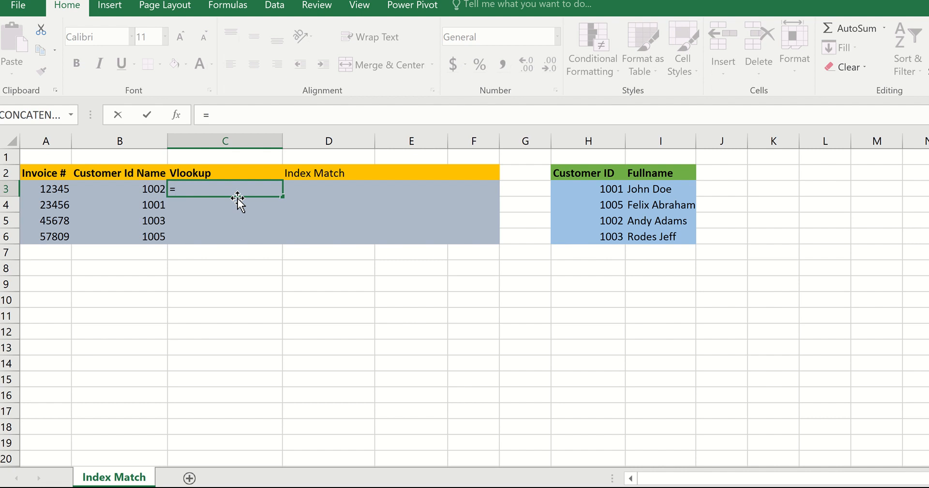
type("V")
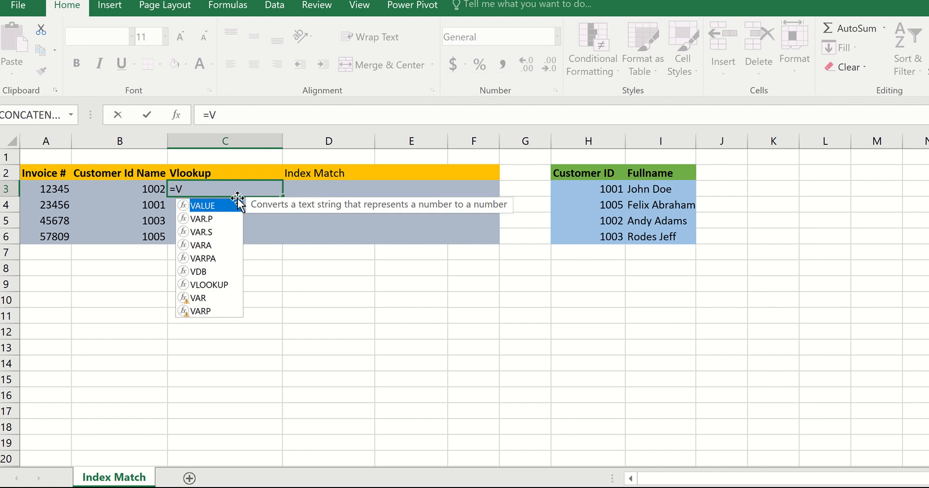
type("lo")
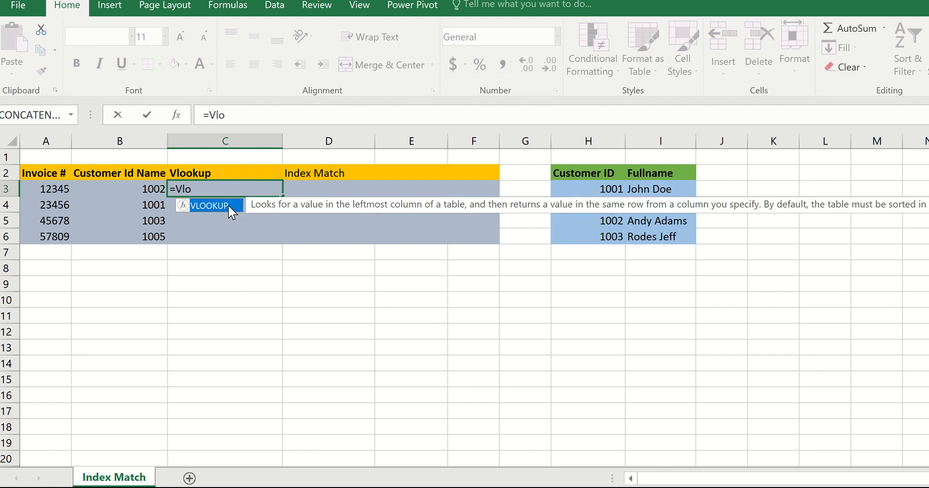
double_click(228, 204)
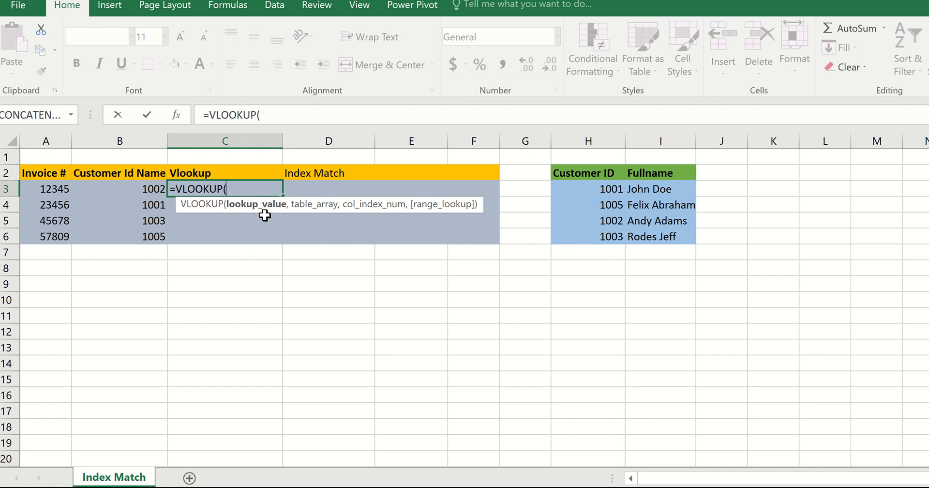
left_click(150, 189)
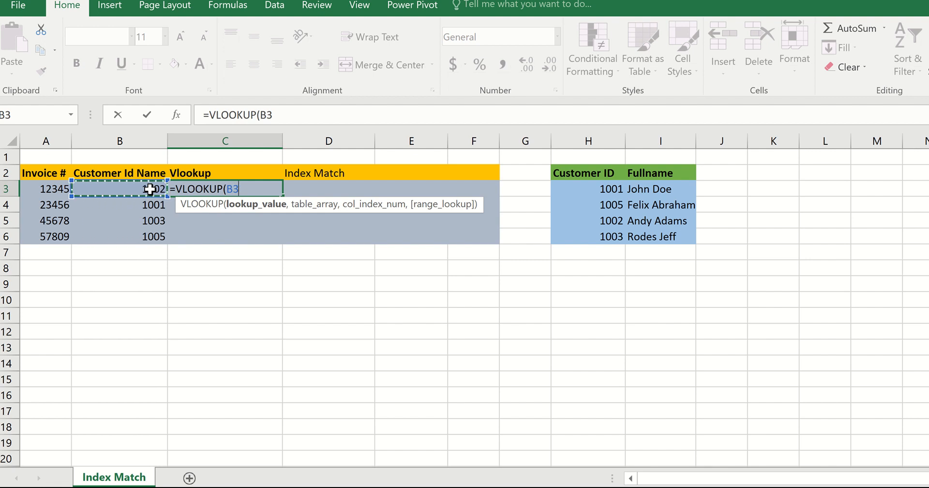
type(",")
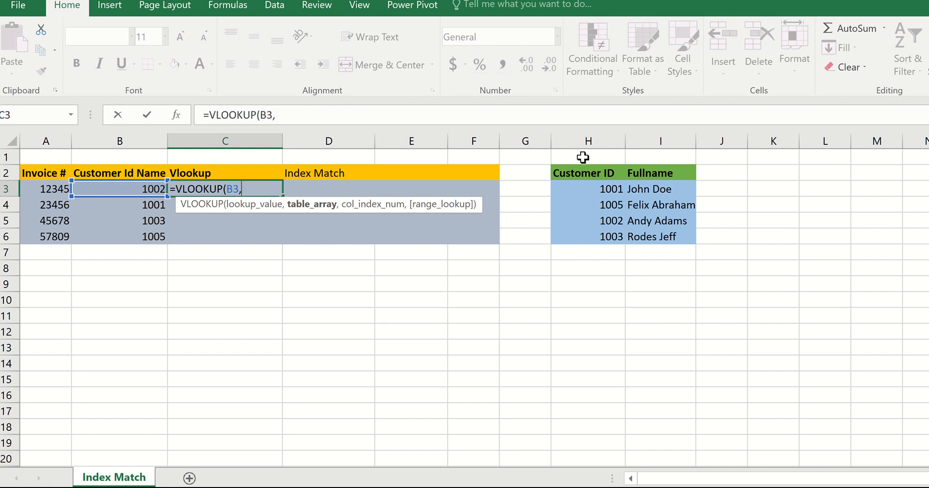
Complete the C3 formula with table array H:I, column index 2 and exact match FALSE, and fill it down through C6
left_click_drag(581, 141, 653, 140)
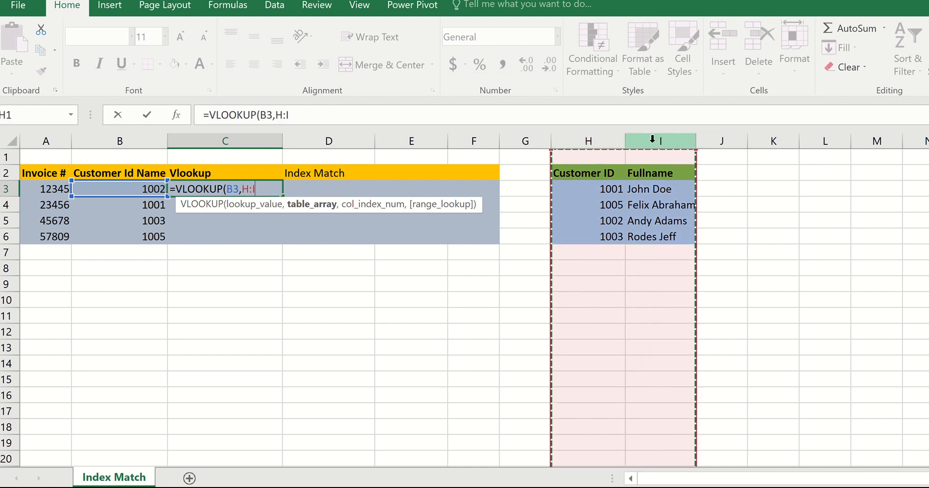
type(",")
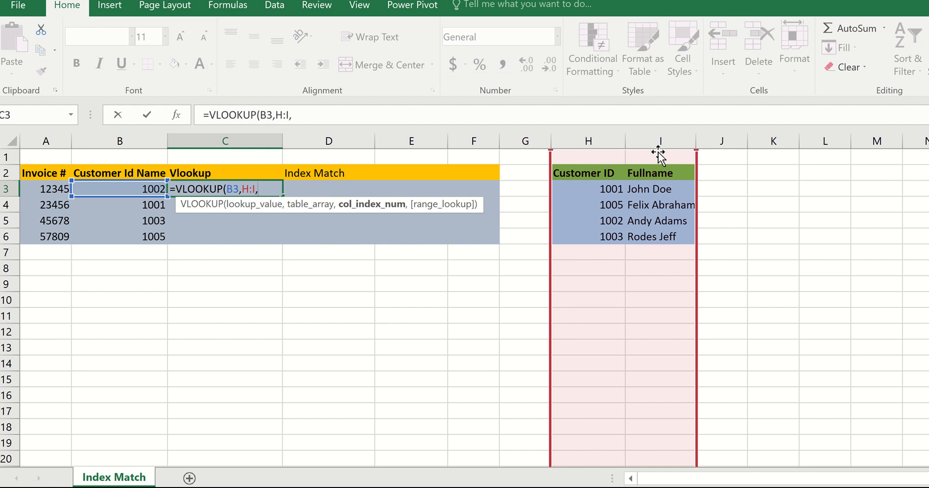
type("2,")
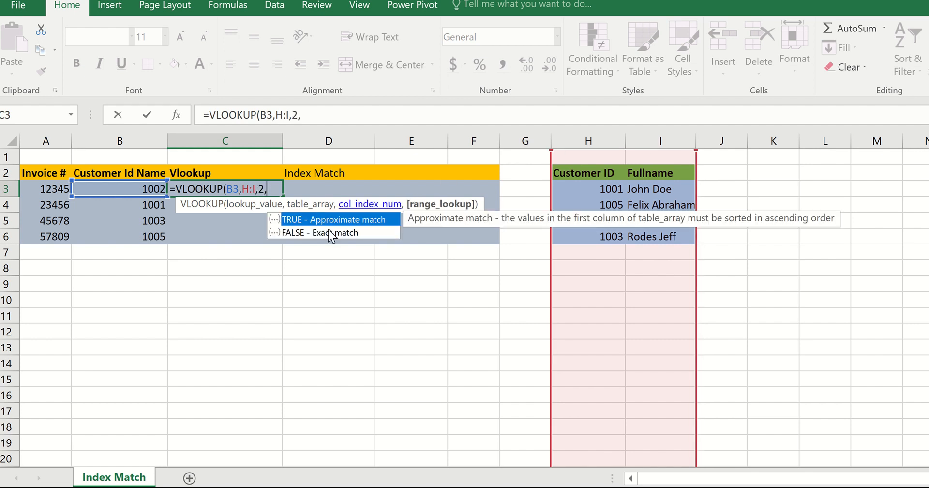
left_click(296, 233)
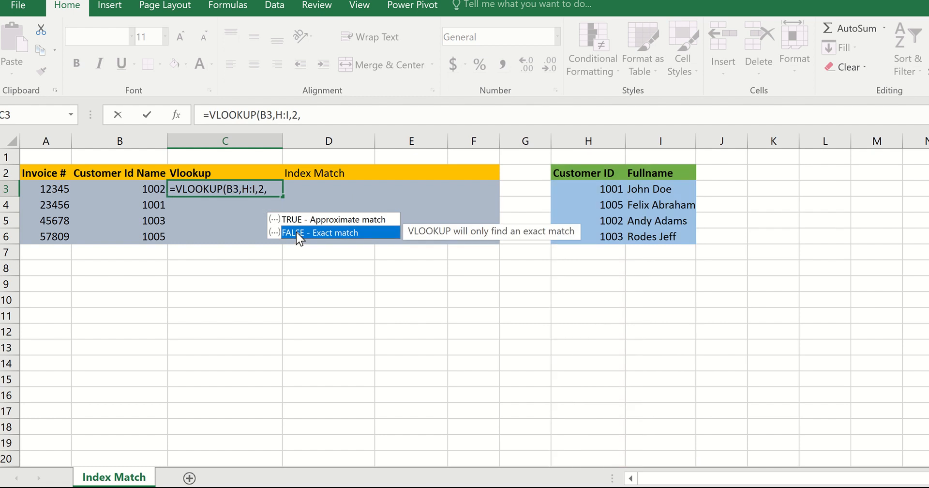
double_click(296, 232)
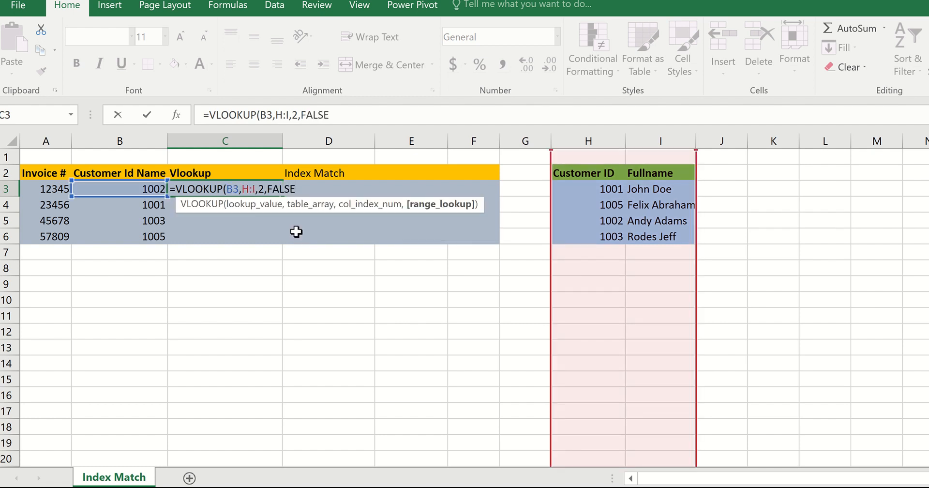
type(")")
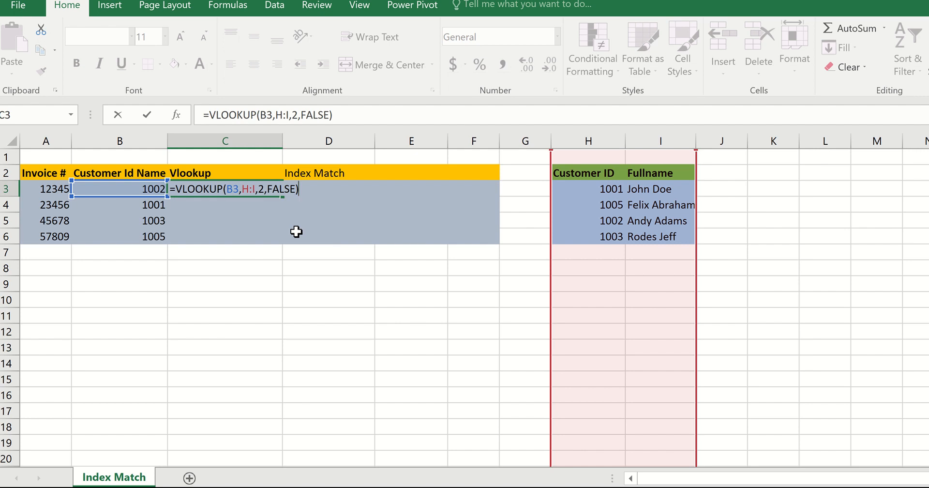
key("Return")
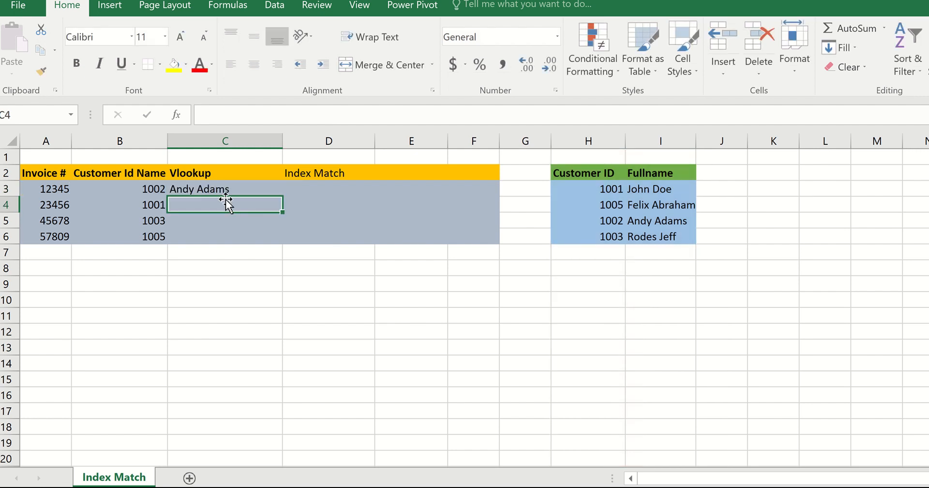
left_click(222, 188)
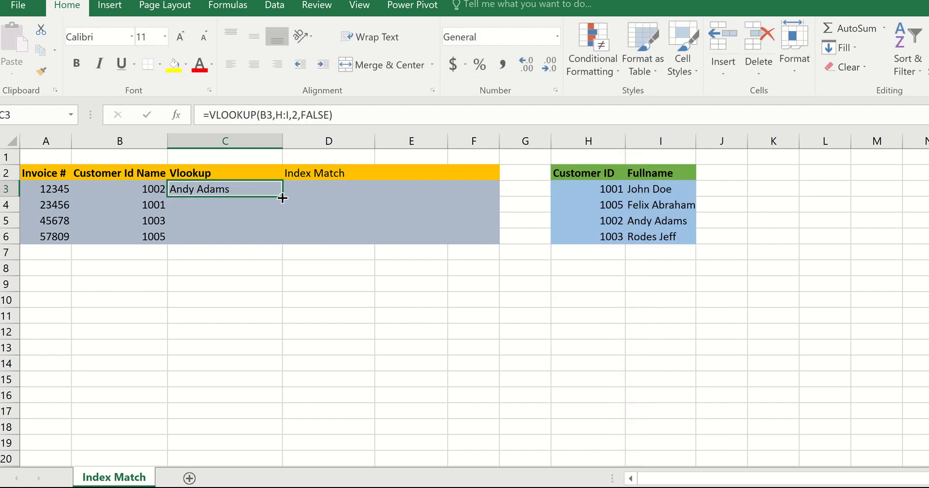
left_click_drag(277, 196, 274, 241)
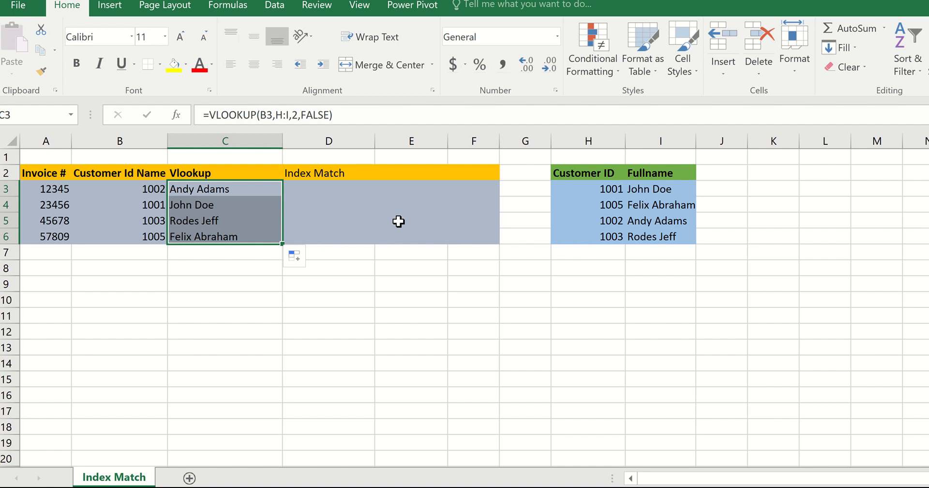
Insert a new column before the Fullname column I and refill the C3 formula down through C6
left_click(648, 137)
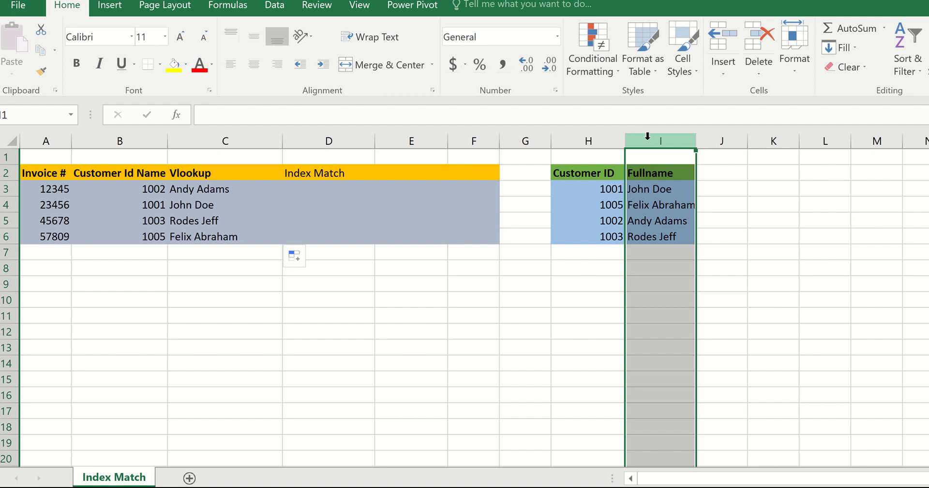
right_click(648, 138)
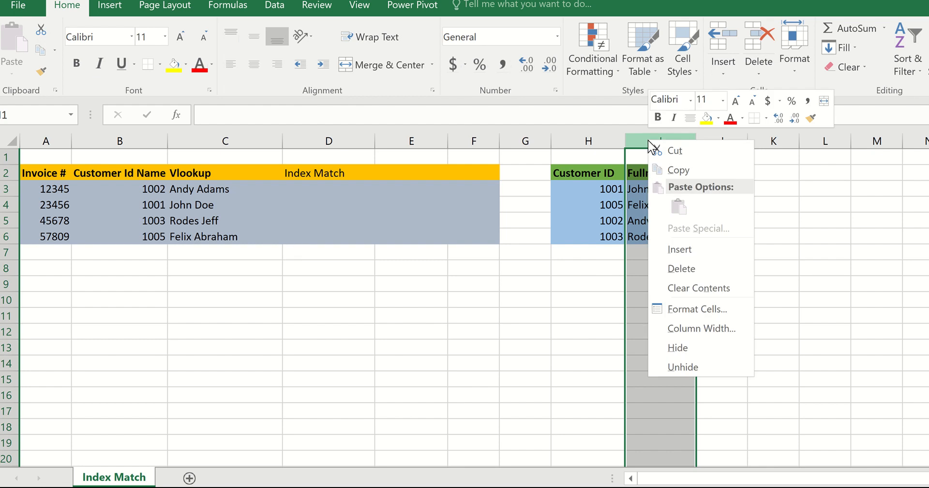
left_click(680, 249)
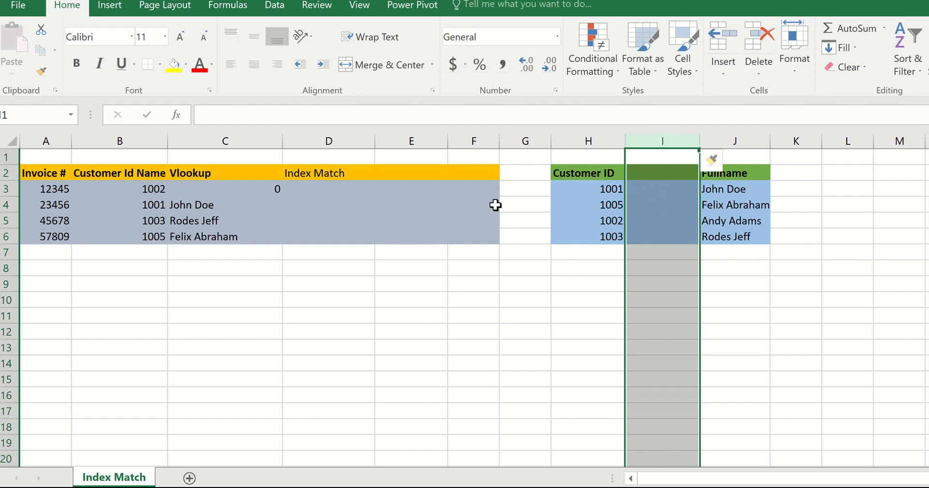
left_click(257, 190)
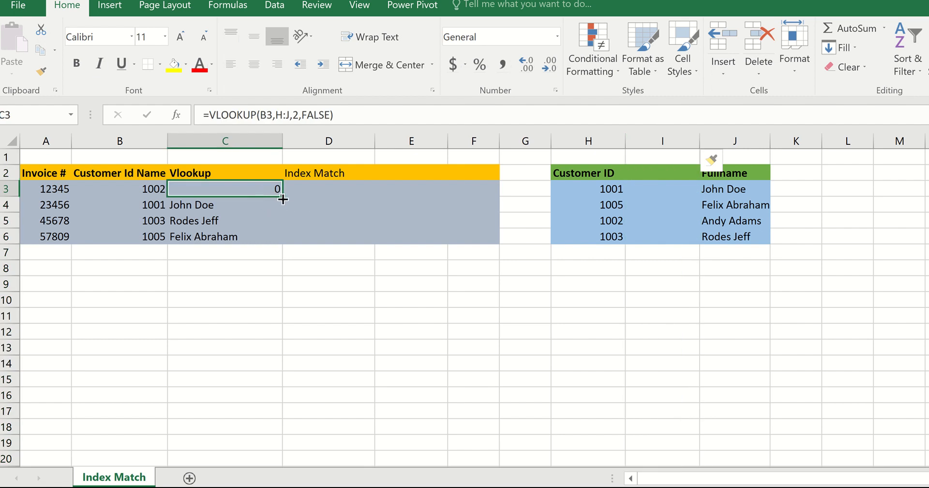
left_click_drag(279, 194, 266, 247)
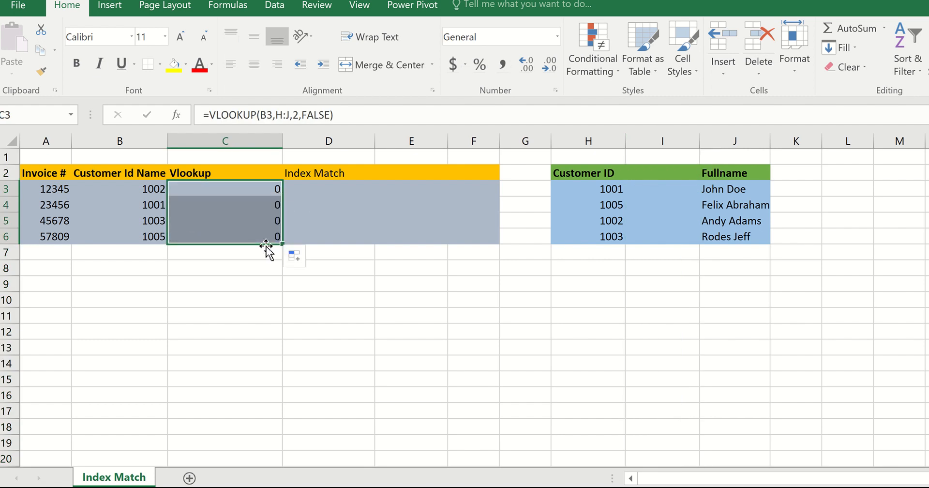
Label the new column I with the header City in I2 and enter Nairobi in I3
left_click(655, 174)
type("Cit")
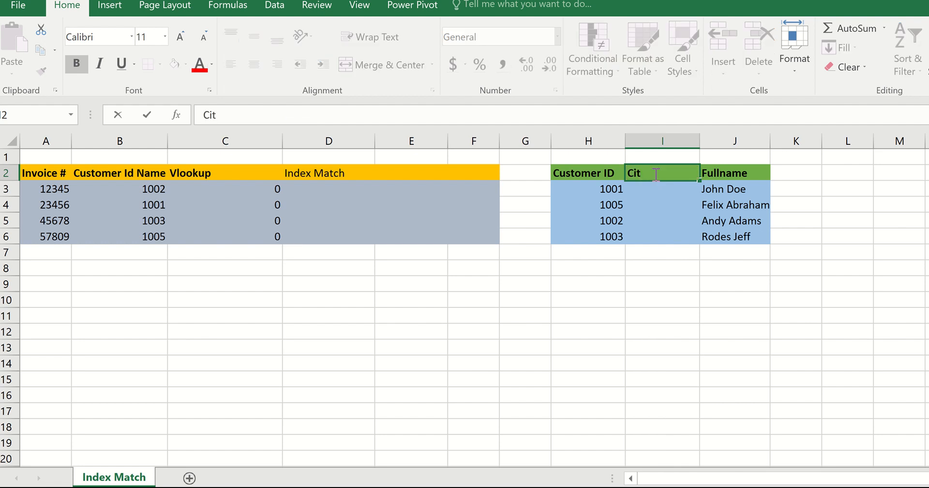
type("y")
left_click(643, 187)
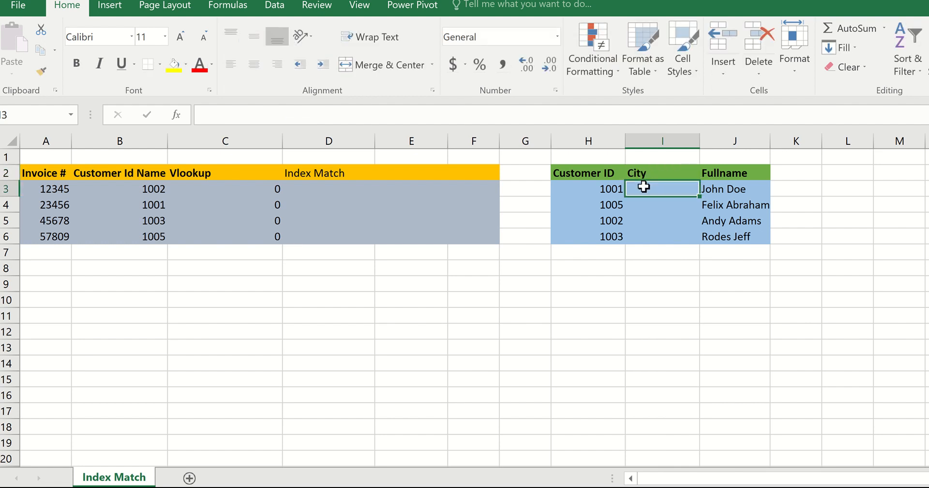
type("K")
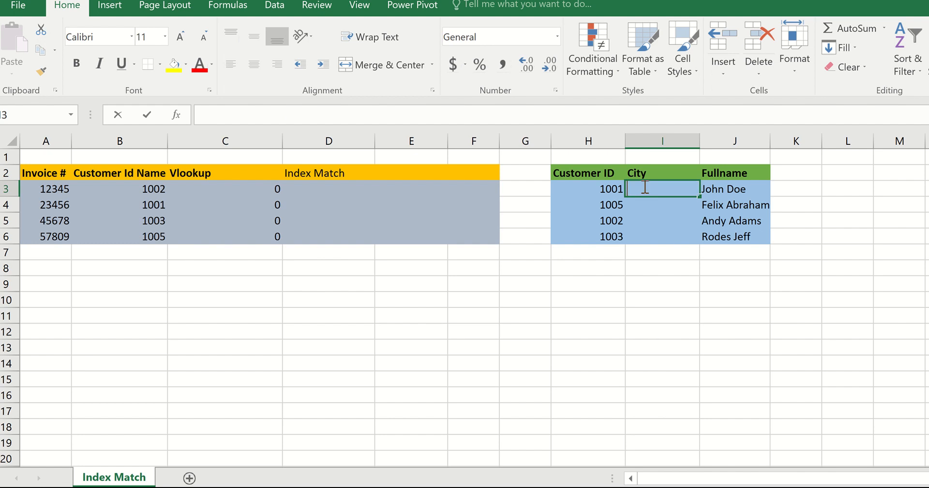
key("BackSpace")
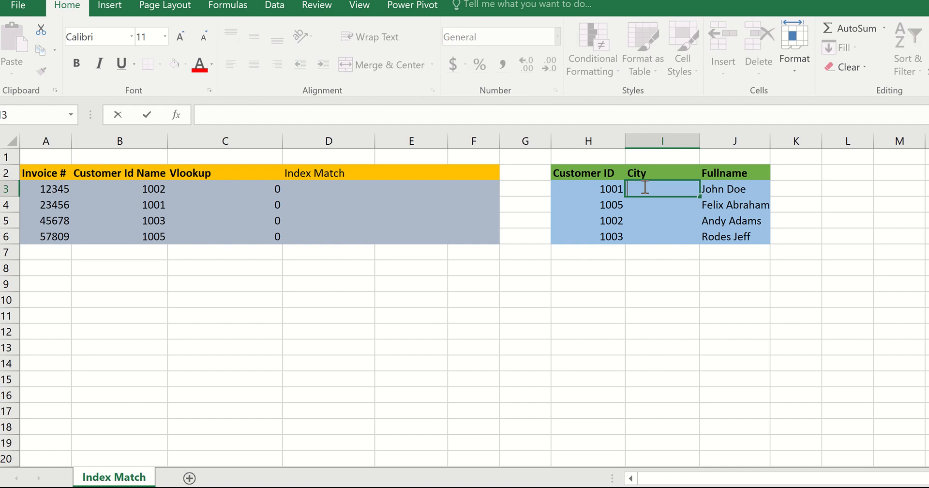
type("Nairobi")
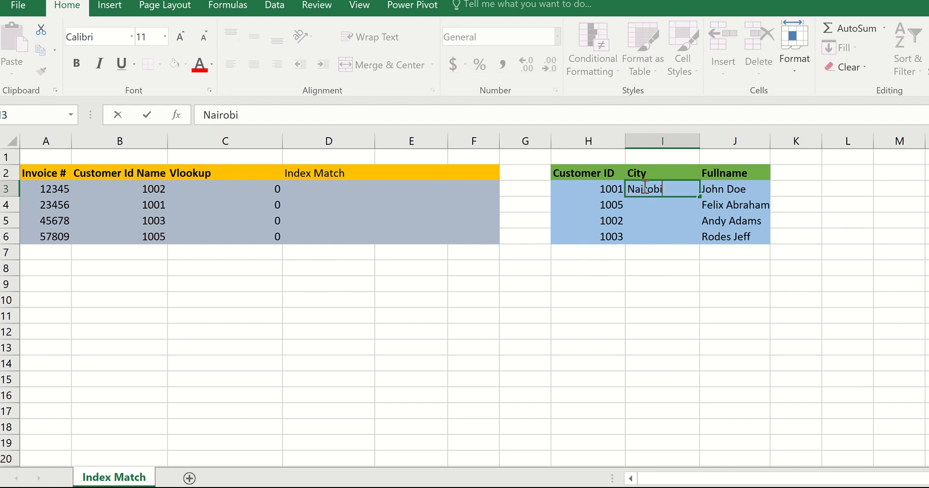
Enter Ny as the city in cell I4
left_click(646, 201)
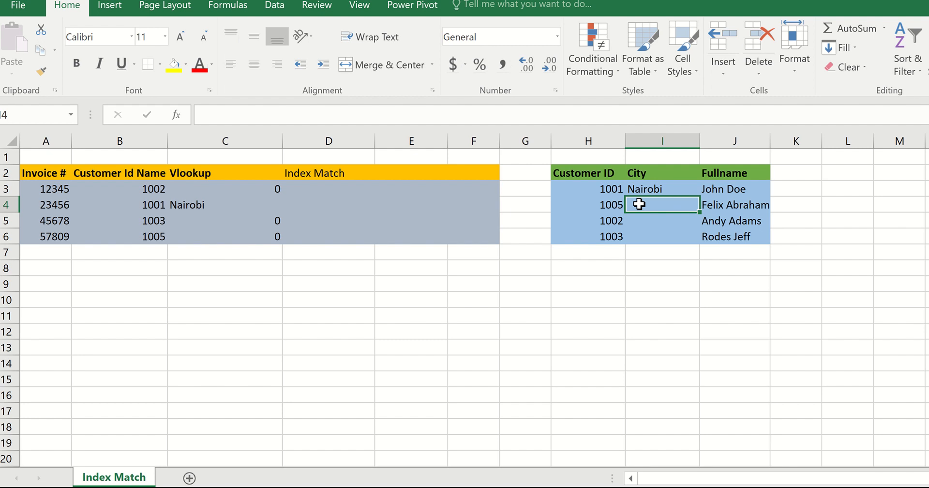
type("Use")
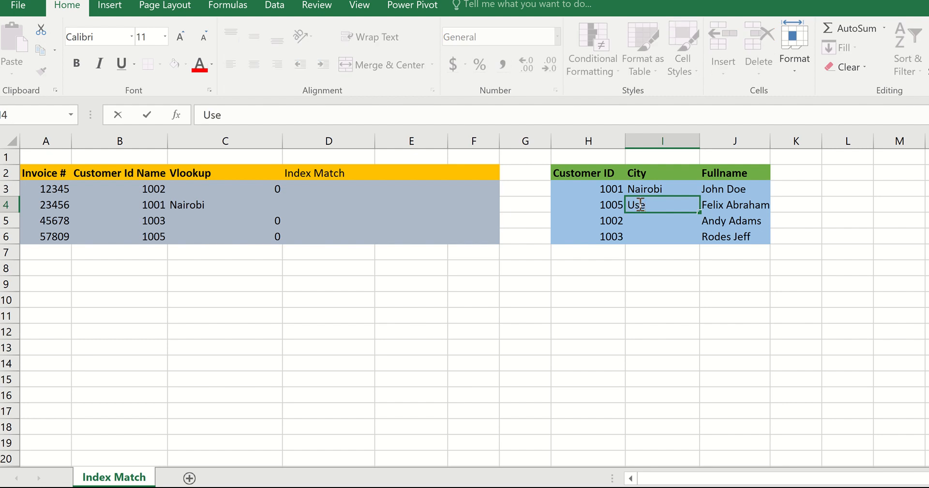
key("BackSpace")
key("BackSpace")
key("BackSpace")
type("Ny")
left_click(632, 233)
left_click(639, 220)
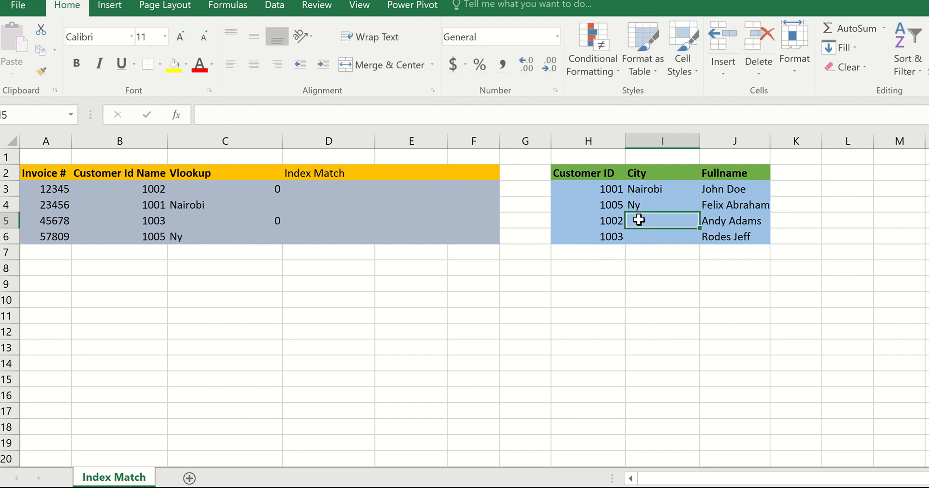
Enter Uk in I5 and Asia in I6 to complete the City column
type("Uk")
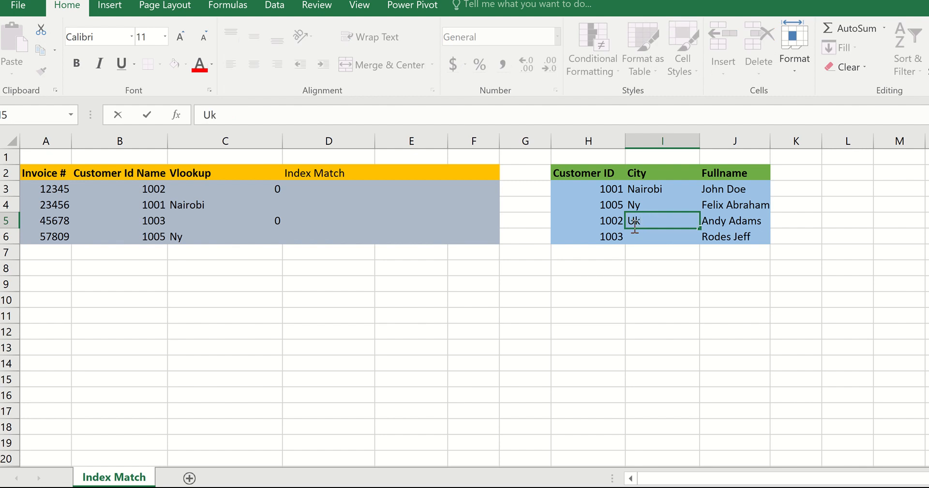
left_click(630, 236)
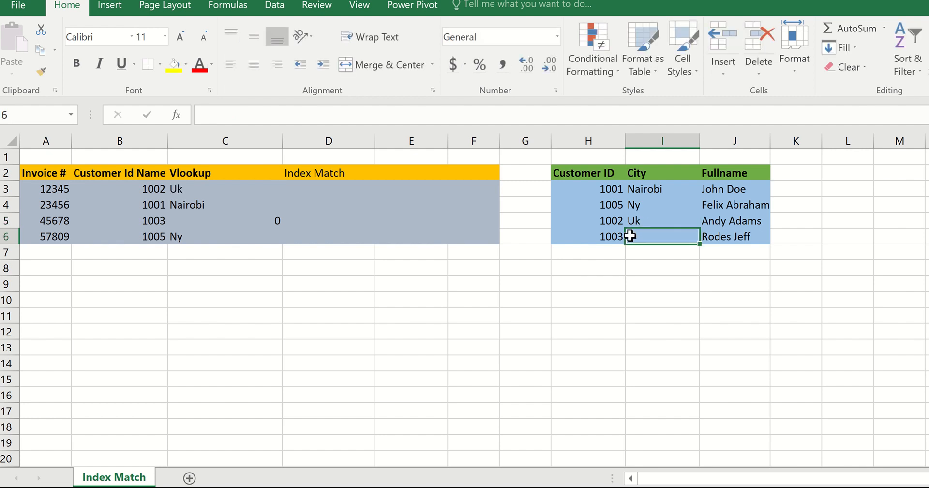
type("Asia")
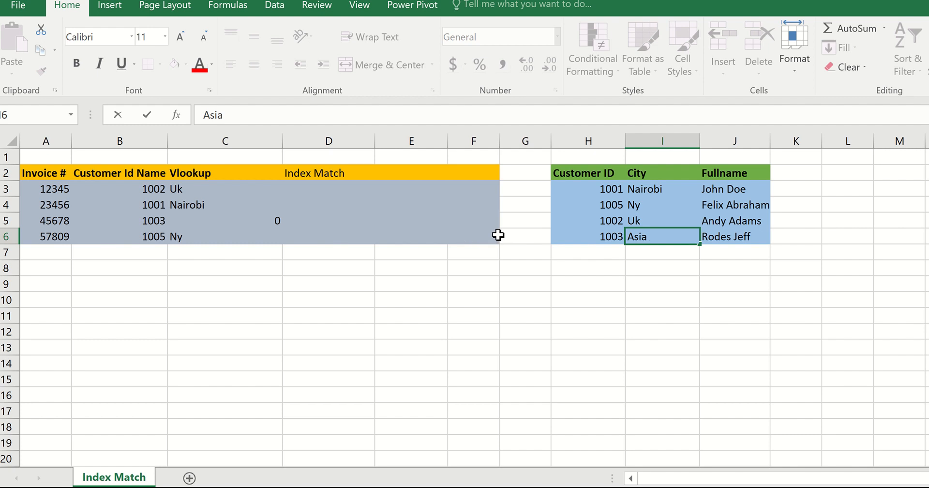
left_click(481, 236)
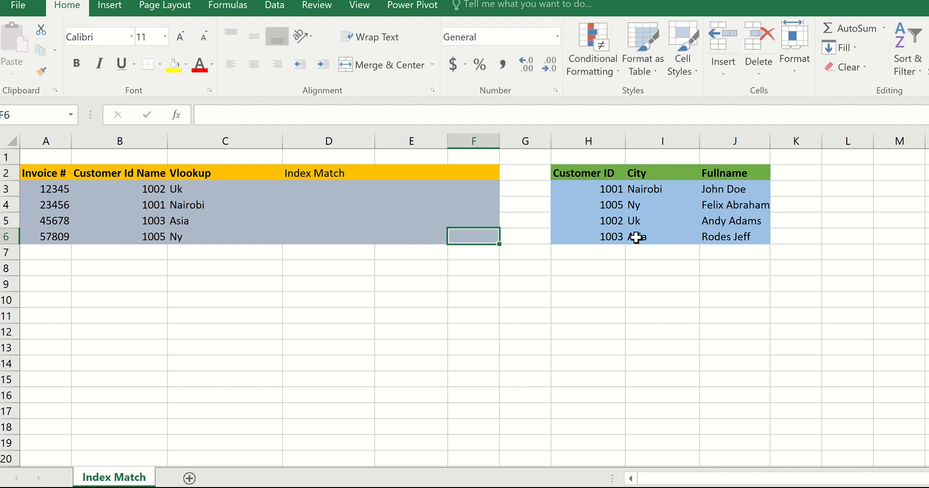
Compare the City and Fullname columns with the lookup formula in C3
left_click(654, 200)
left_click(650, 156)
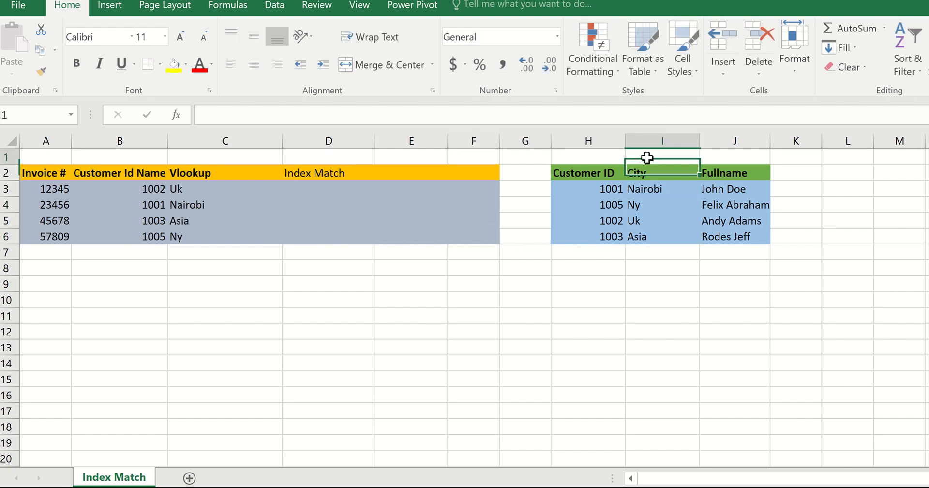
left_click(651, 186)
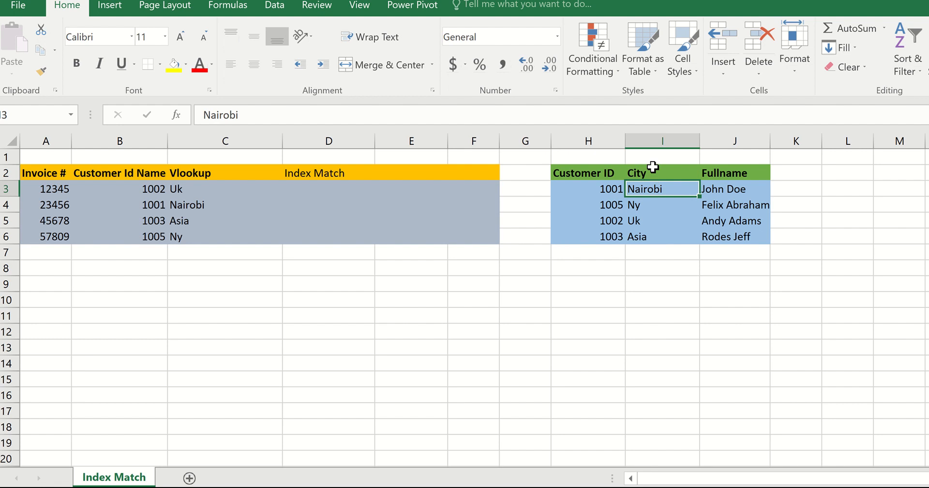
left_click(652, 142)
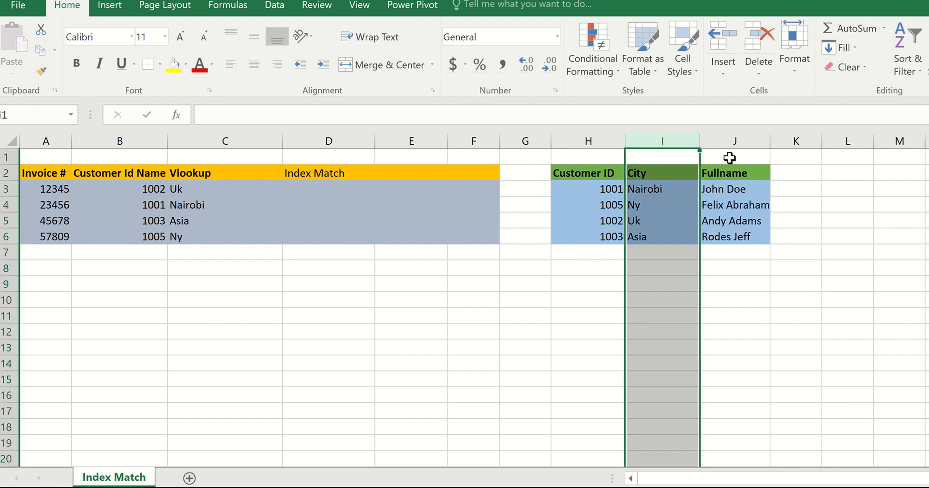
left_click(729, 140)
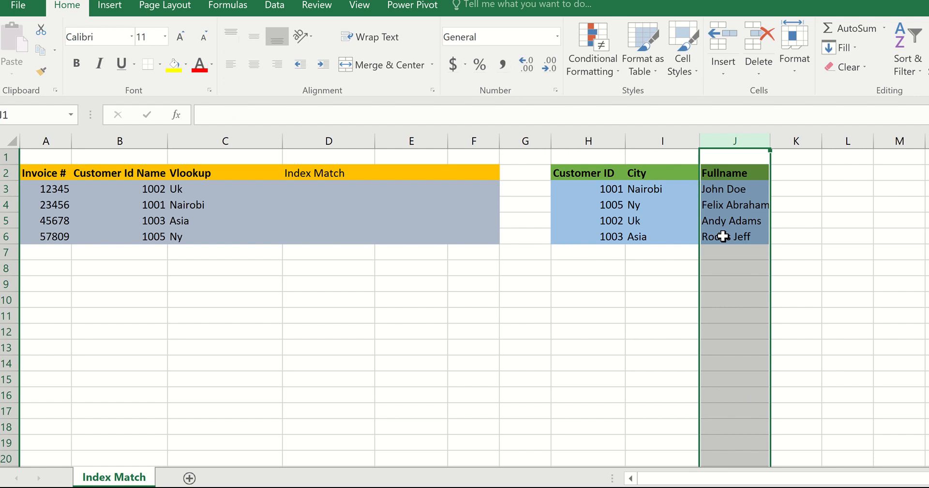
left_click(213, 190)
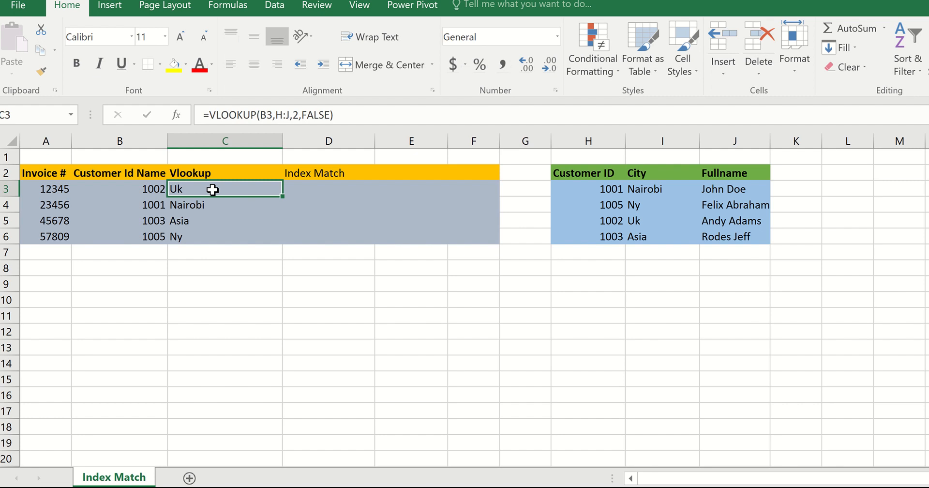
Delete the City column I from the customer table
left_click(657, 139)
right_click(658, 140)
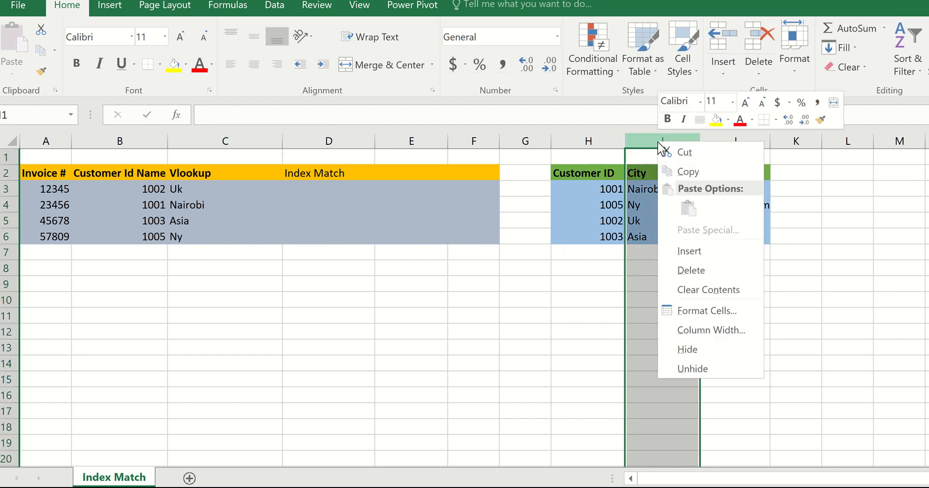
left_click(700, 271)
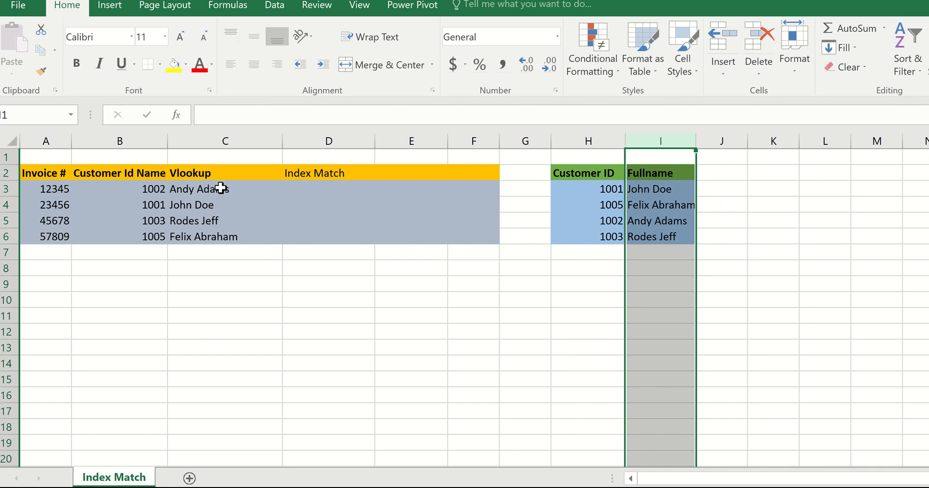
Delete the Vlookup column C from the invoice table
left_click(213, 173)
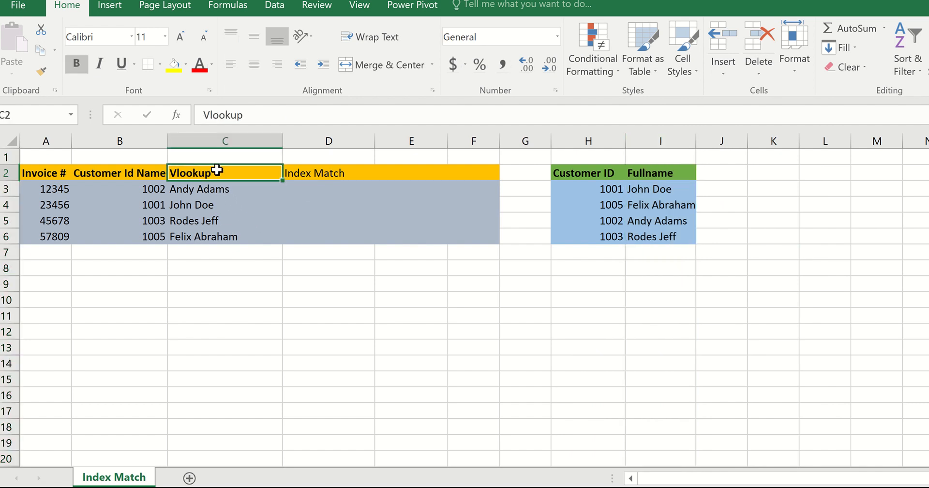
left_click(227, 139)
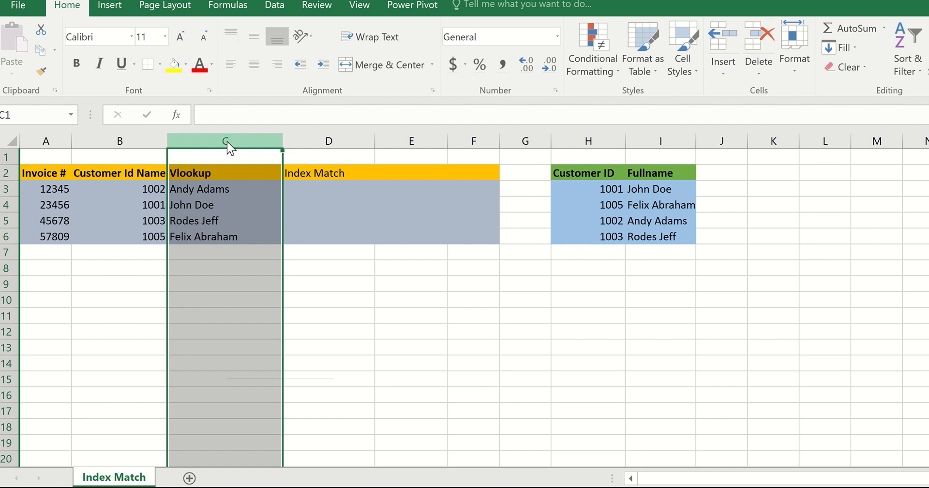
right_click(227, 141)
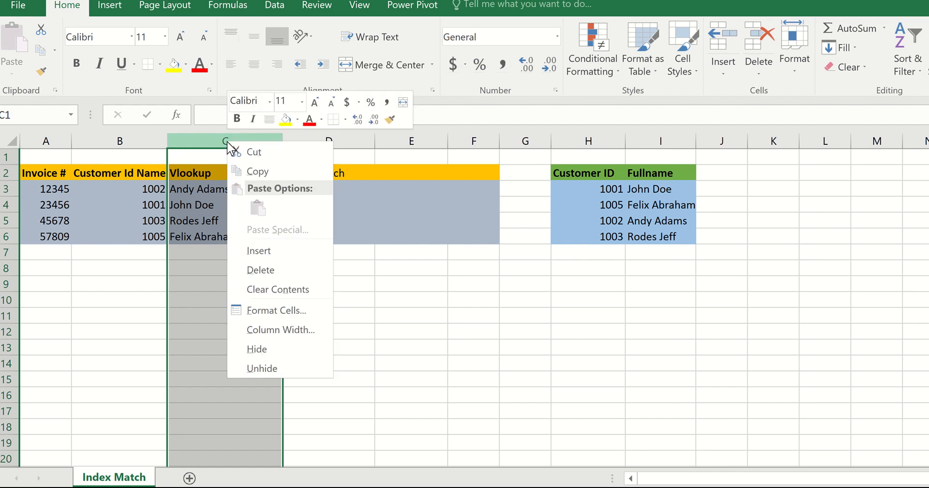
left_click(269, 272)
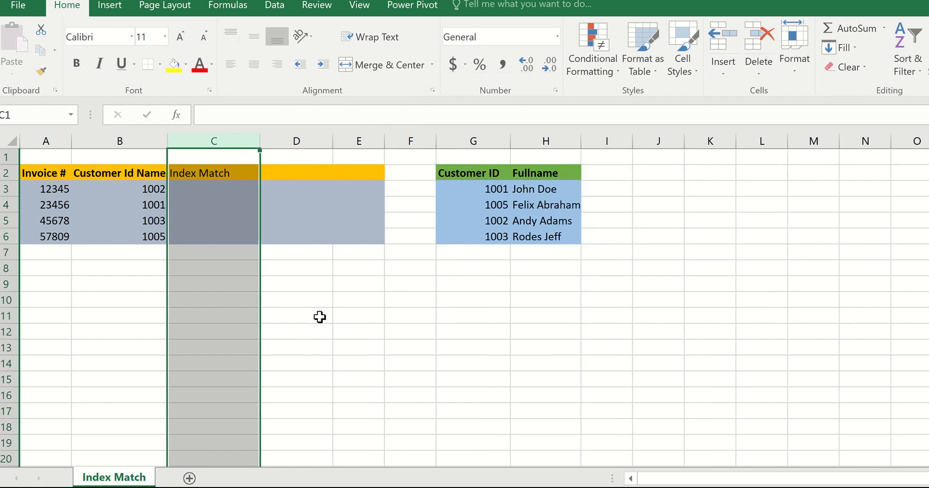
Prefix the Index Match header in C2 with CName so it reads CNameIndex Match
left_click(220, 190)
left_click(214, 174)
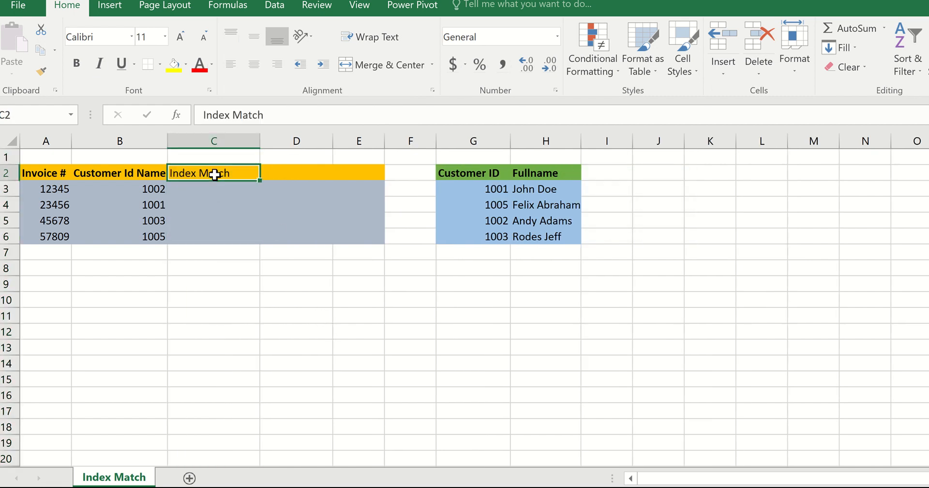
double_click(174, 173)
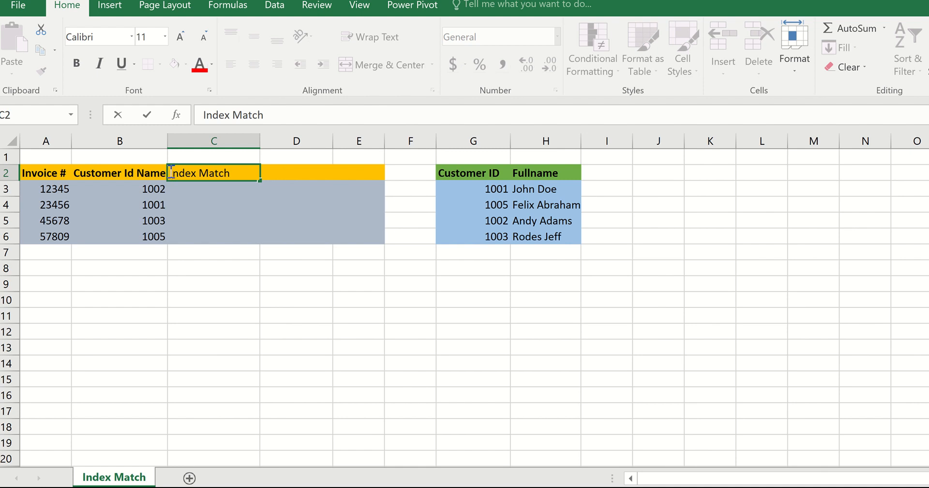
type("Cus")
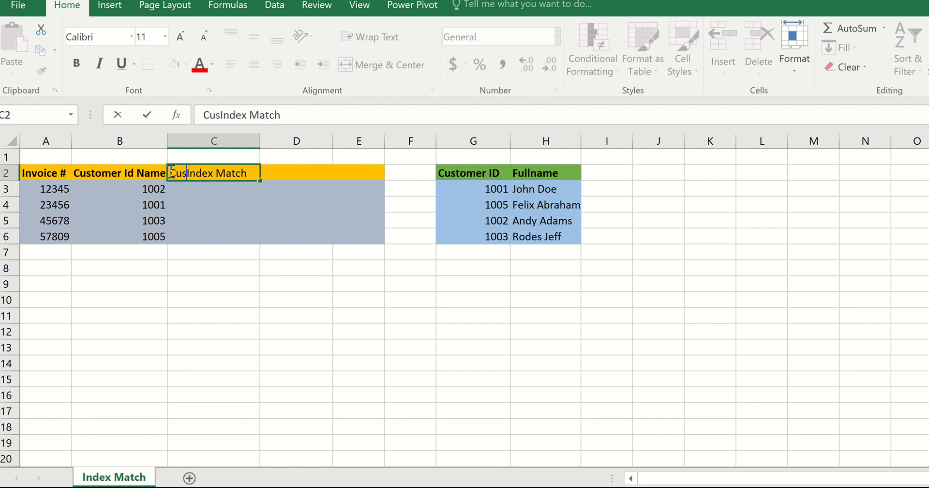
key("BackSpace")
key("BackSpace")
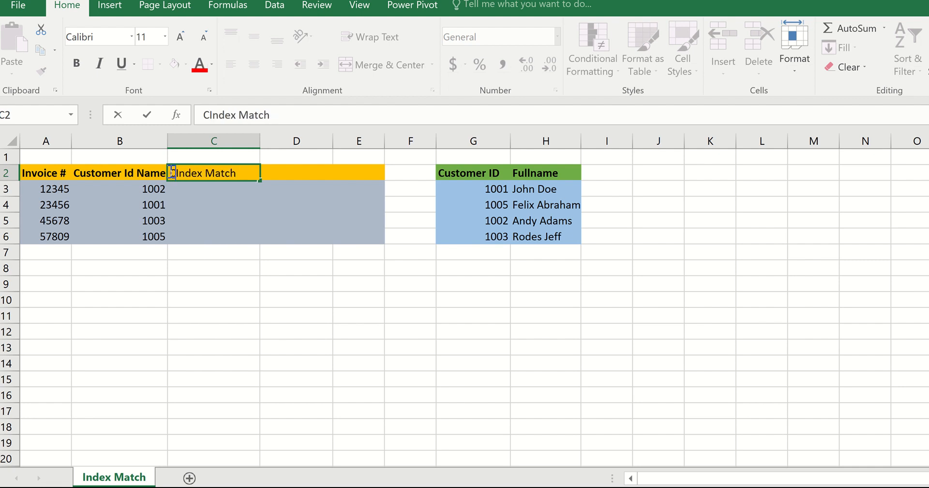
type("Name")
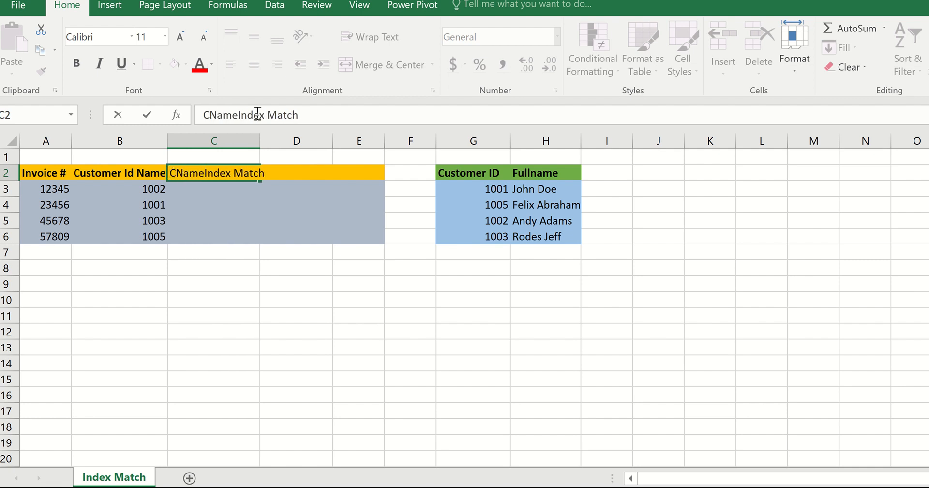
left_click(417, 12)
left_click(202, 200)
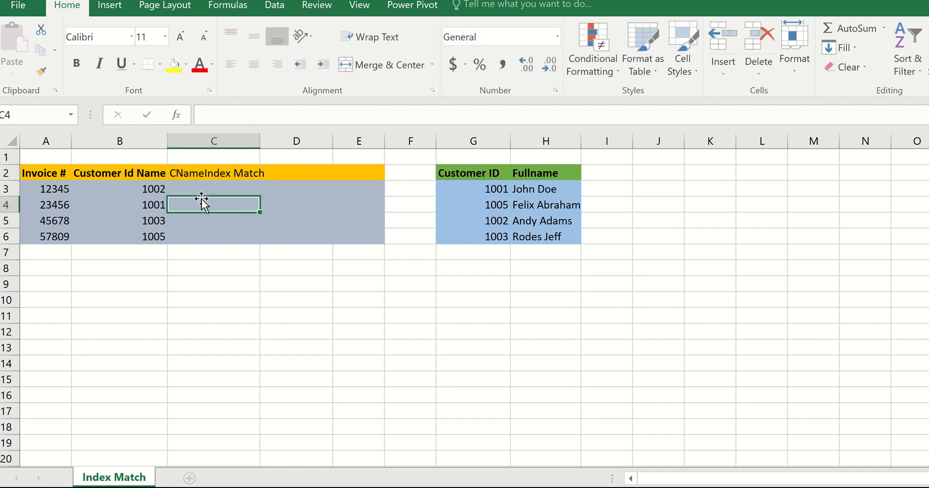
Start an INDEX formula in cell C3
left_click(196, 187)
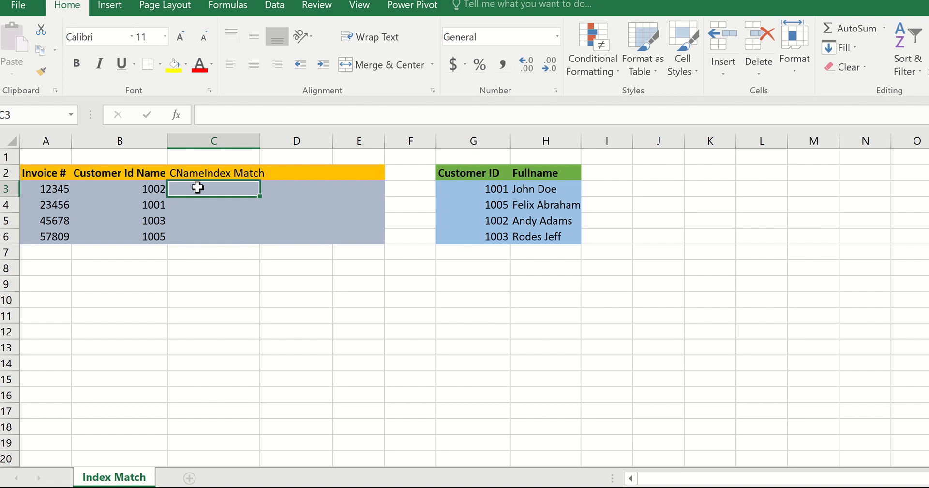
type("=Inde")
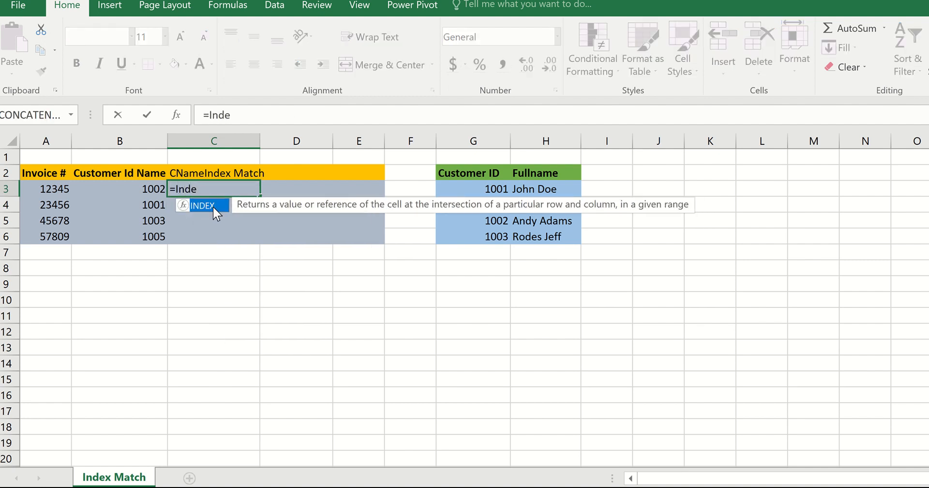
double_click(212, 205)
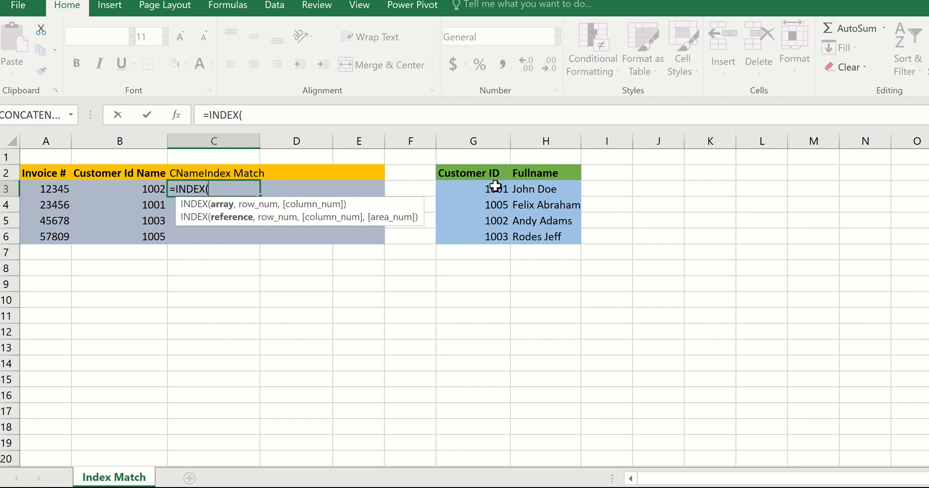
left_click(475, 138)
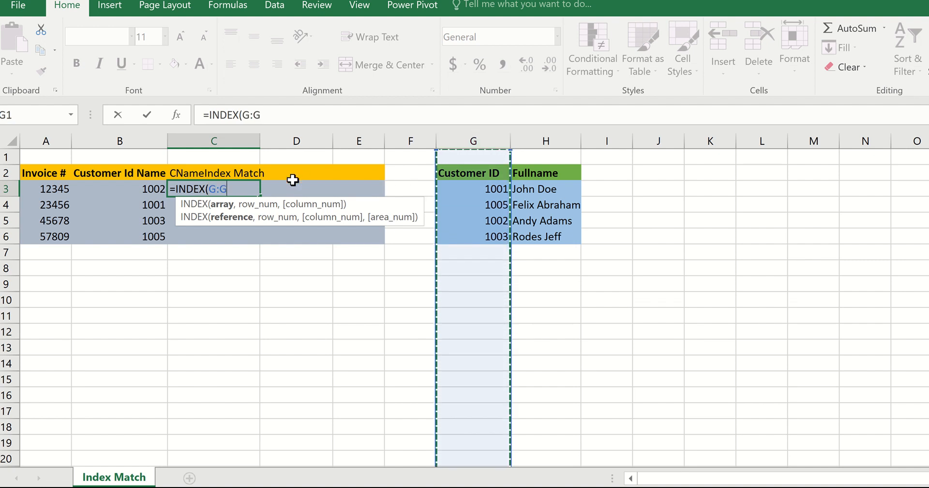
key("BackSpace")
key("BackSpace")
key("BackSpace")
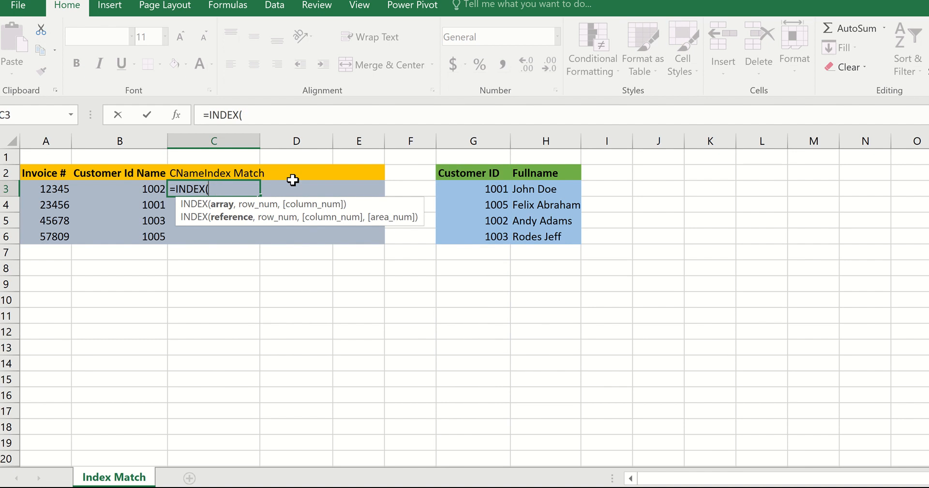
Use the Fullname column H:H as the INDEX array and nest a MATCH function as the row number
left_click(534, 140)
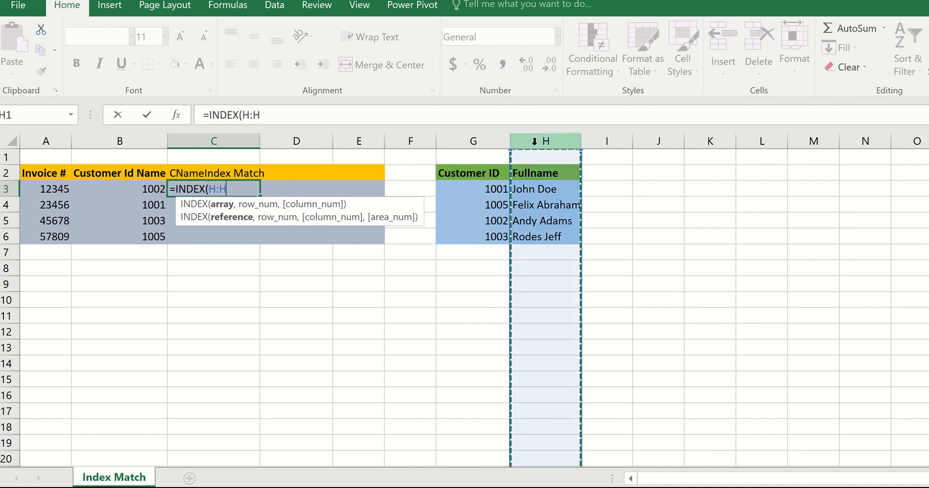
type(",")
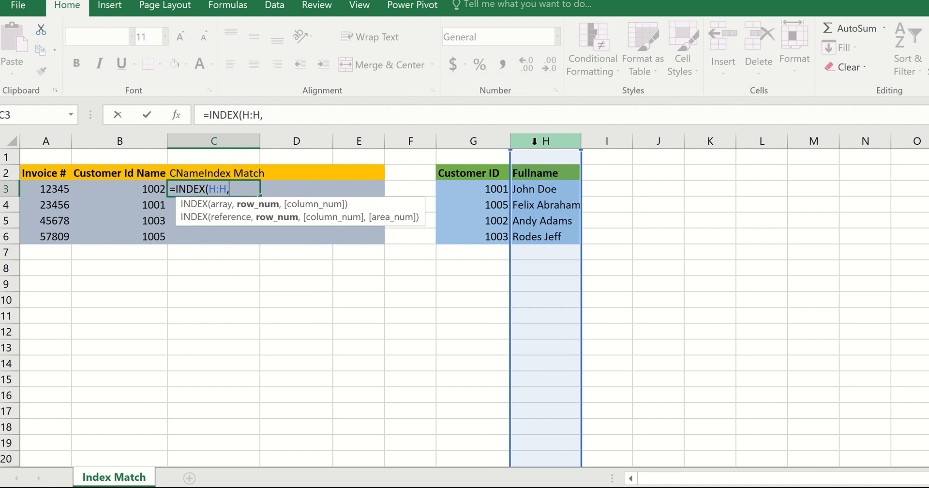
type("M")
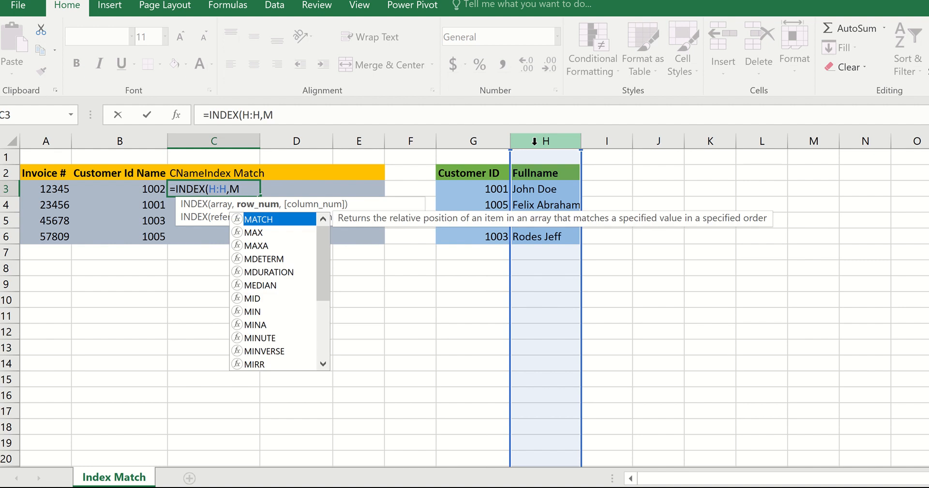
type("atch")
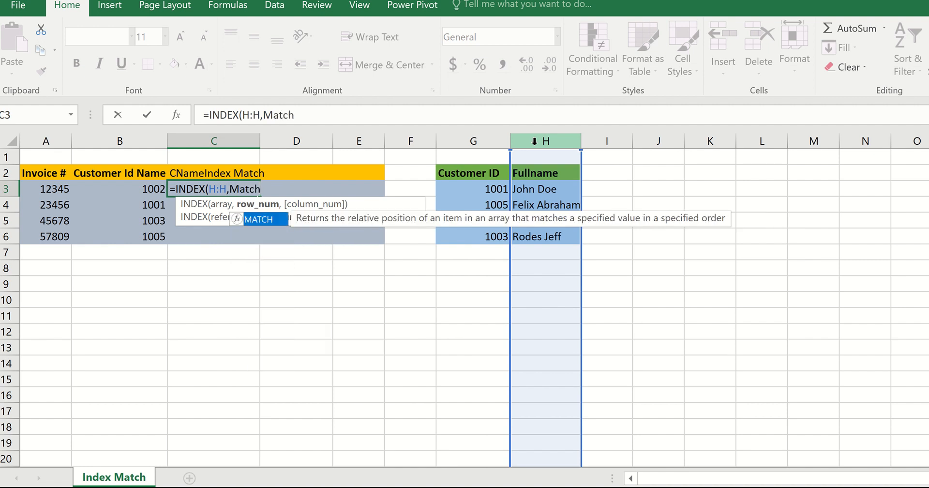
double_click(265, 221)
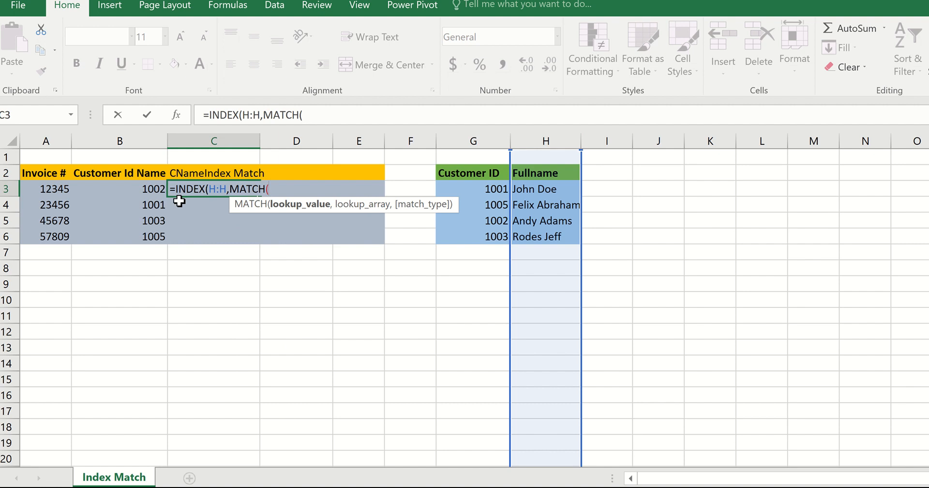
Set the MATCH lookup value to customer ID cell B3 and its lookup array to the Customer ID column G:G
left_click(135, 187)
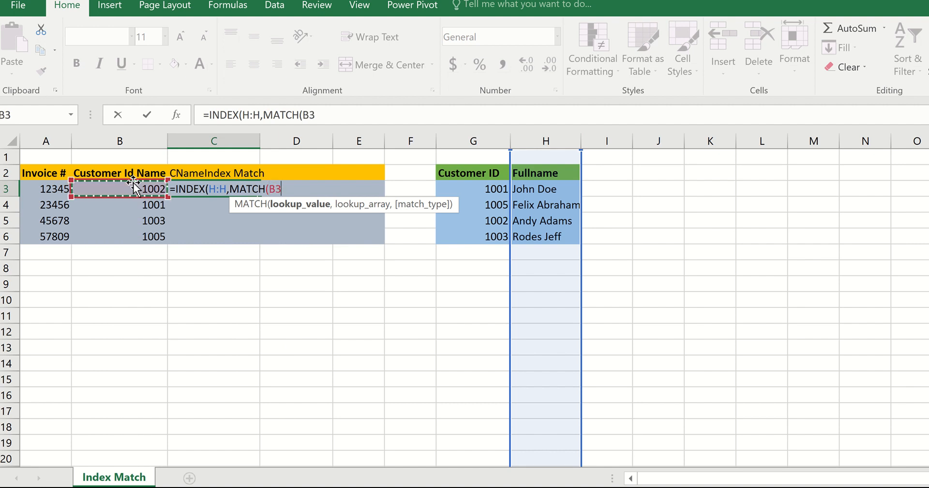
type(",")
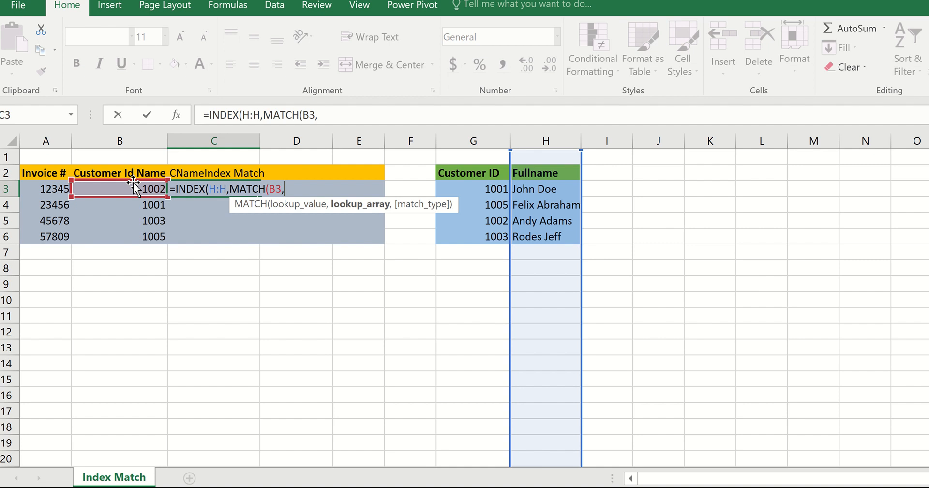
left_click(474, 139)
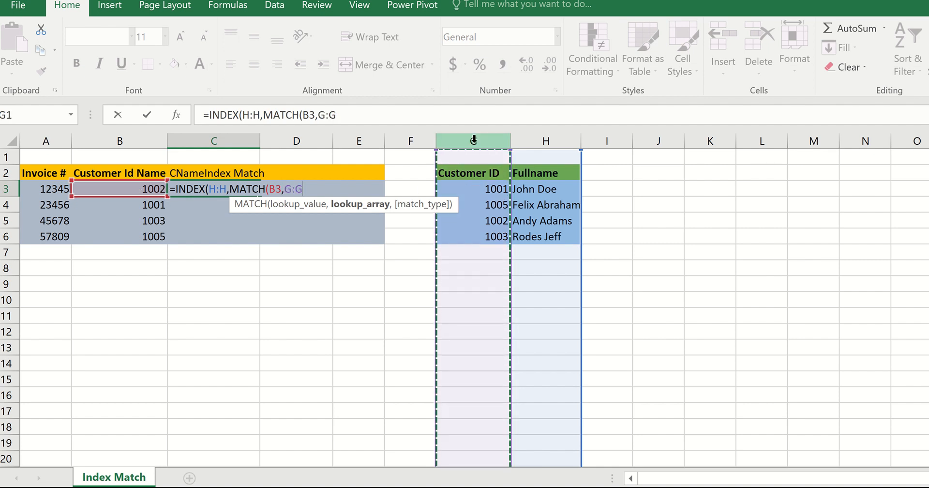
type(",")
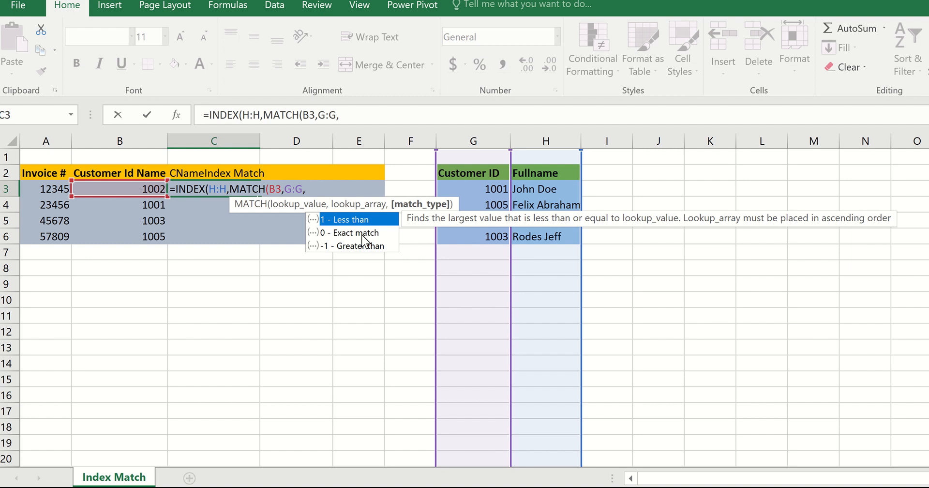
Set the MATCH type to 0 for an exact match and complete the formula =INDEX(H:H,MATCH(B3,G:G,0)) in C3
key("Down")
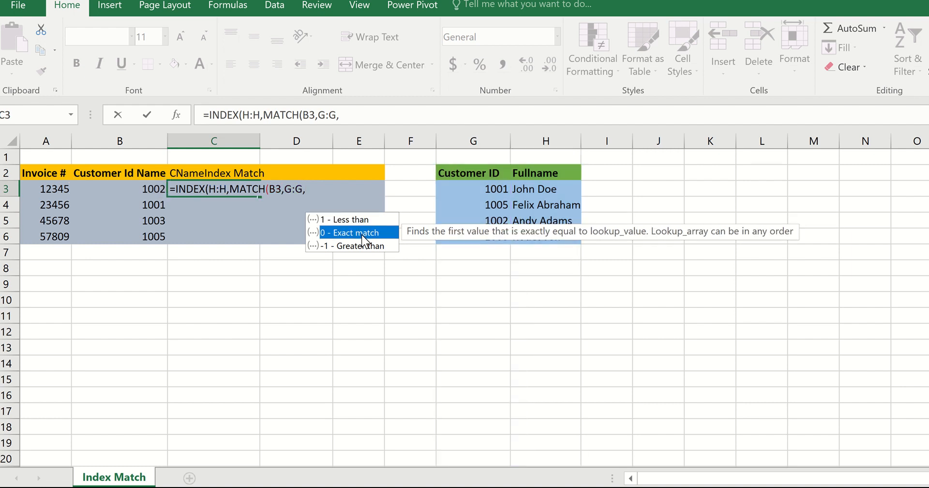
double_click(362, 234)
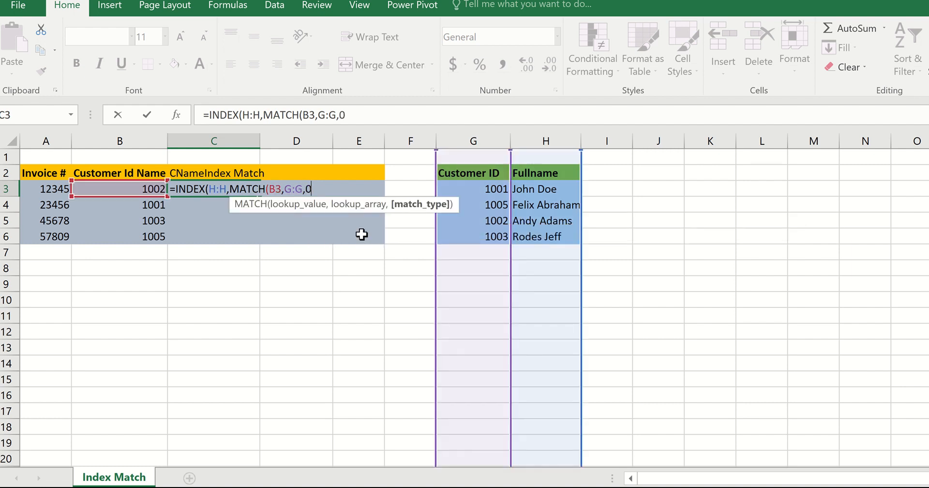
type("00")
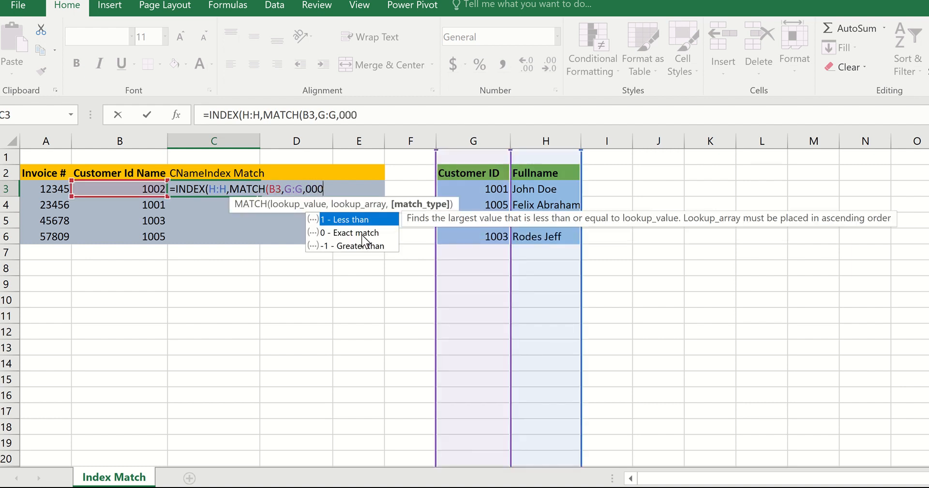
key("BackSpace")
key("BackSpace")
type("))")
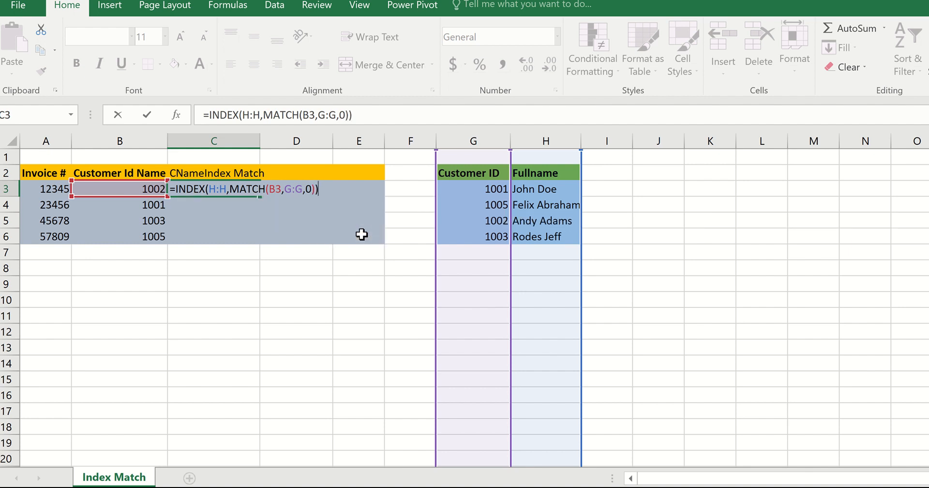
key("Return")
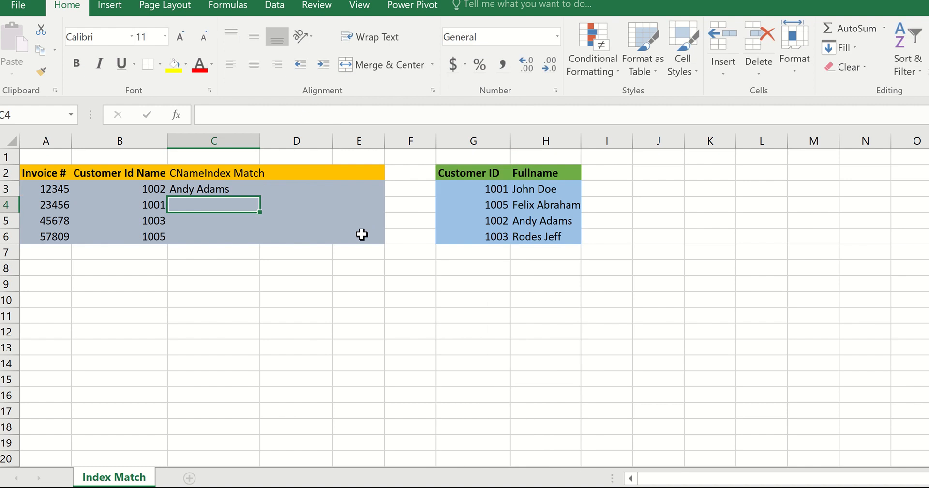
Fill the INDEX MATCH formula from C3 down through C6 for the remaining invoices
left_click(240, 191)
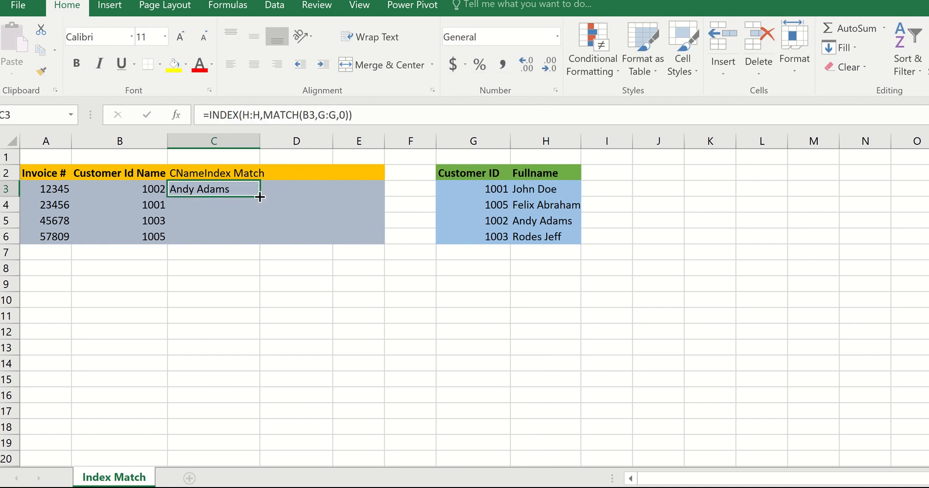
left_click_drag(260, 196, 255, 241)
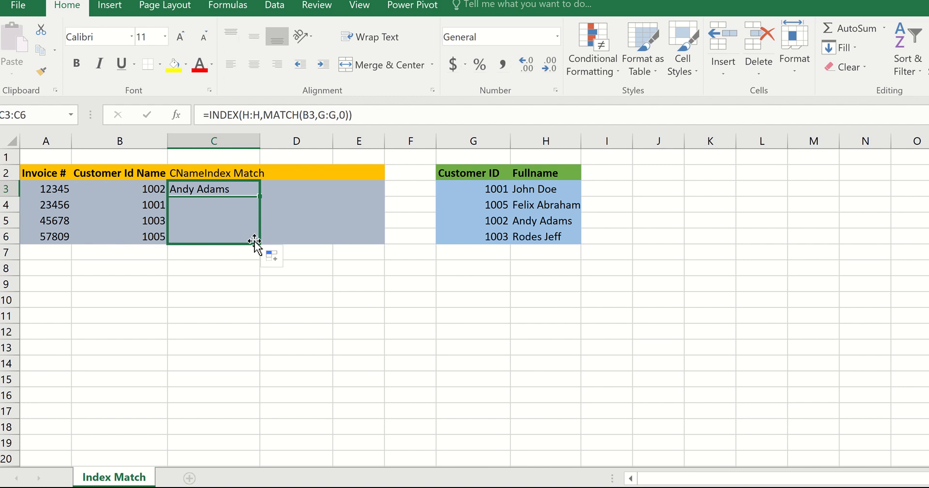
left_click(288, 233)
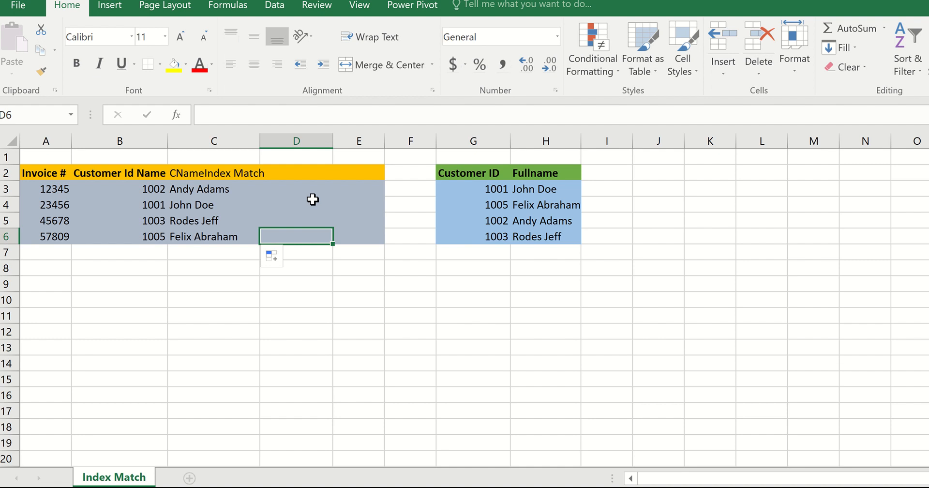
Insert a blank column between Customer ID and Fullname in the lookup table, and check the formula in C3
left_click(523, 139)
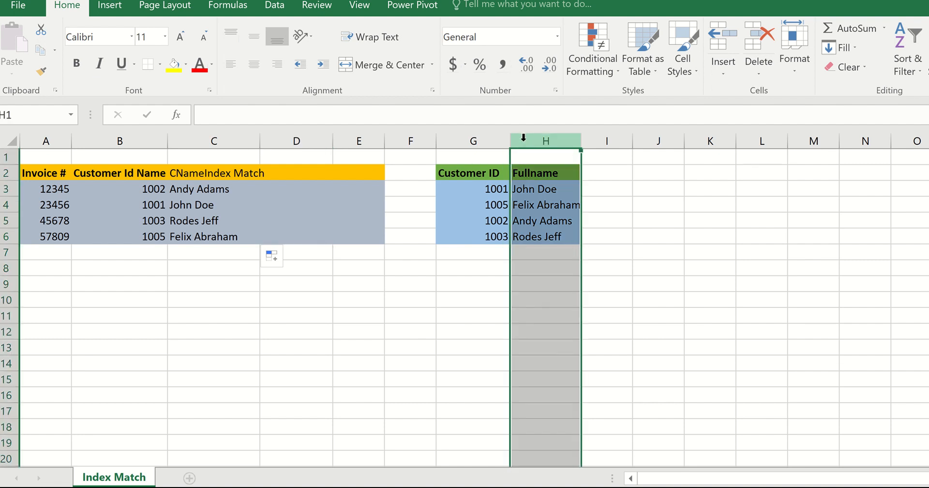
right_click(524, 139)
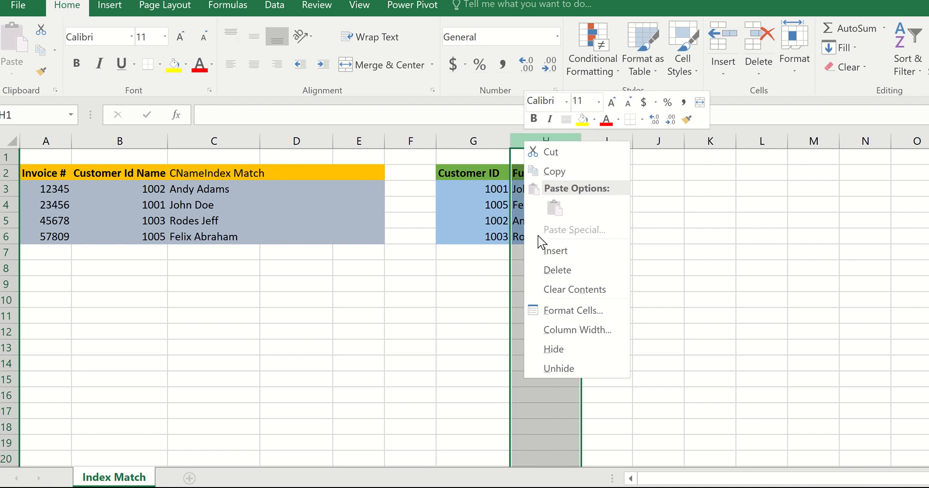
left_click(547, 250)
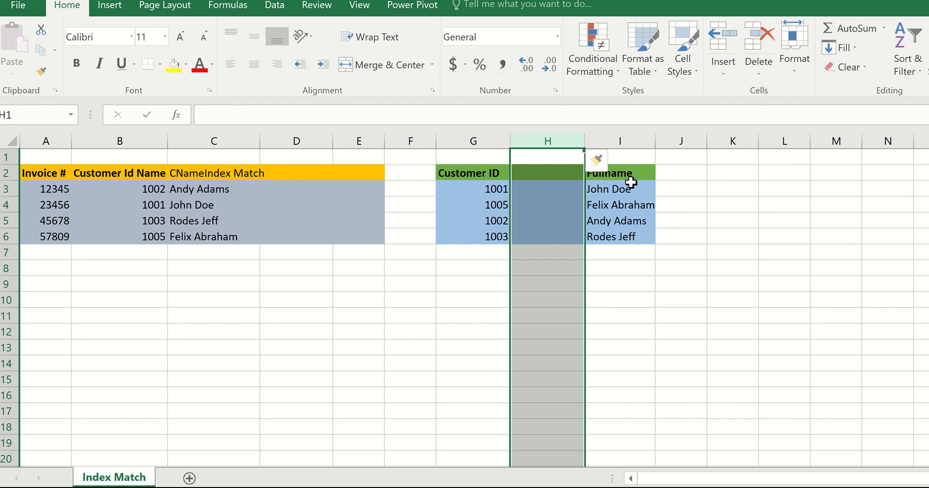
left_click(220, 142)
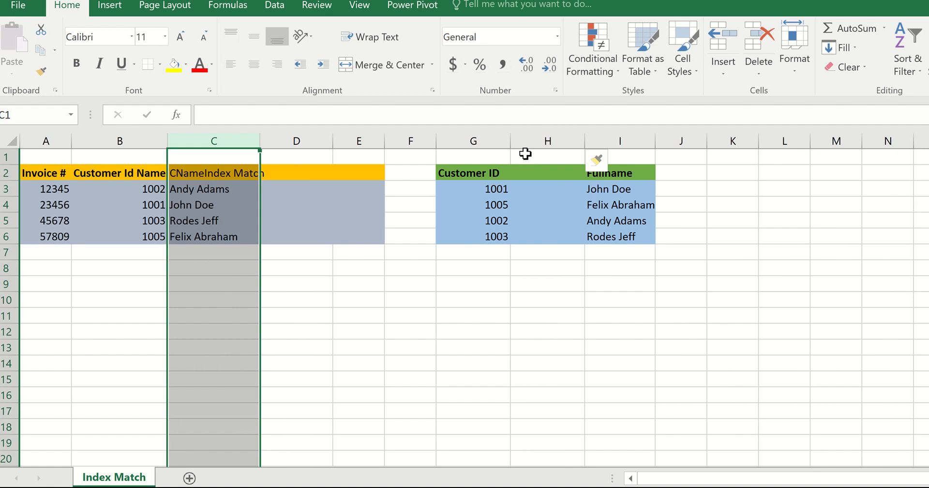
left_click(550, 141)
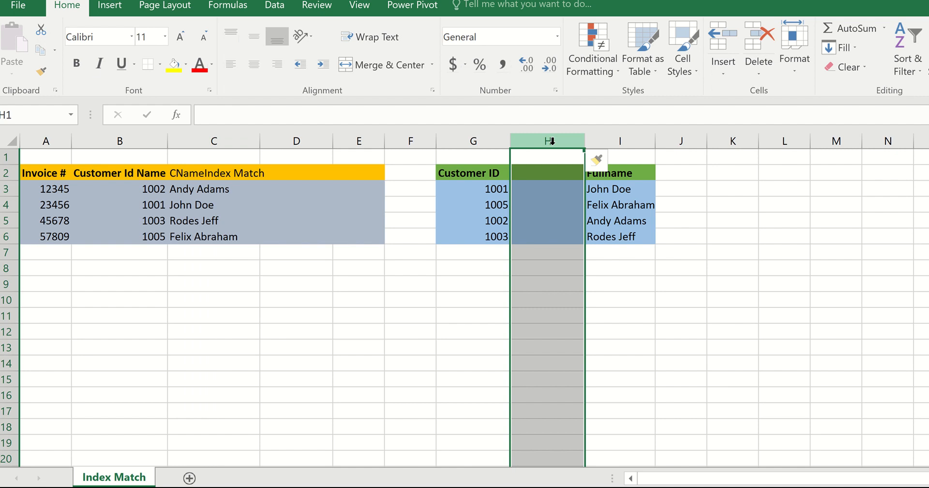
left_click(202, 188)
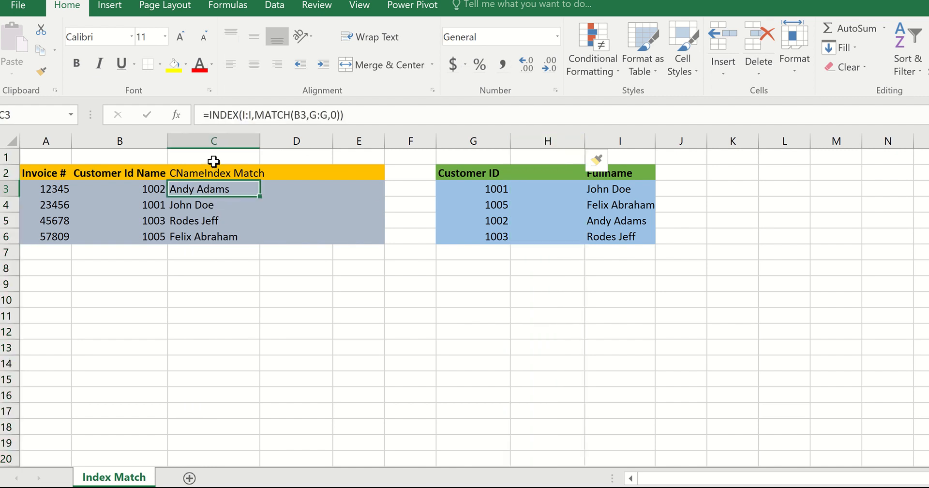
Insert a blank column before the CNameIndex Match column in the invoice table and select the lookup results column D
left_click(213, 141)
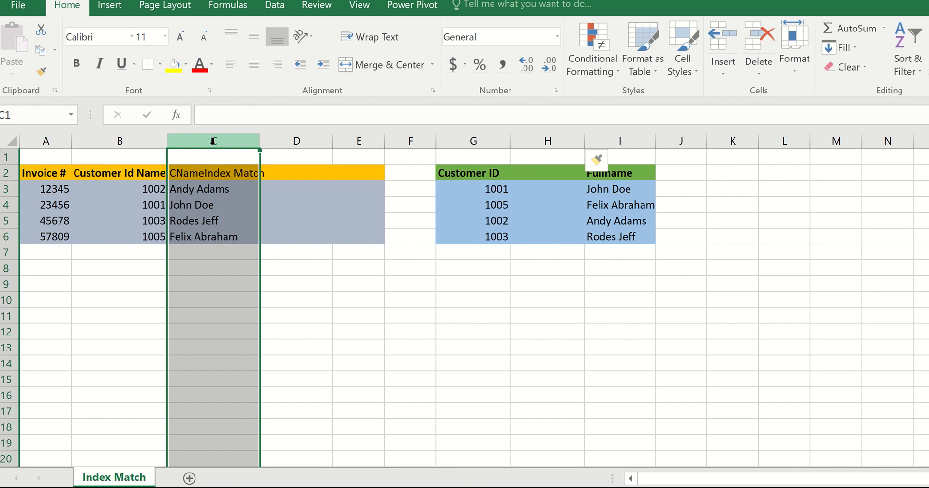
right_click(213, 141)
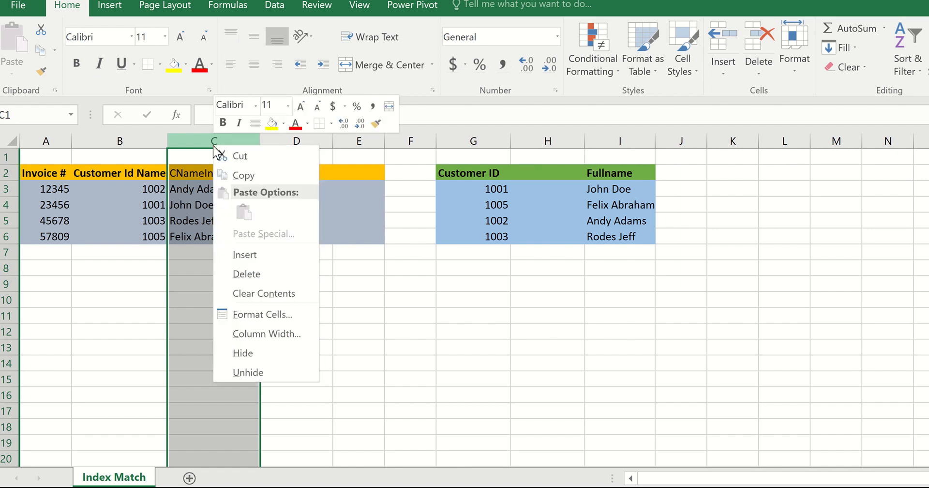
left_click(253, 255)
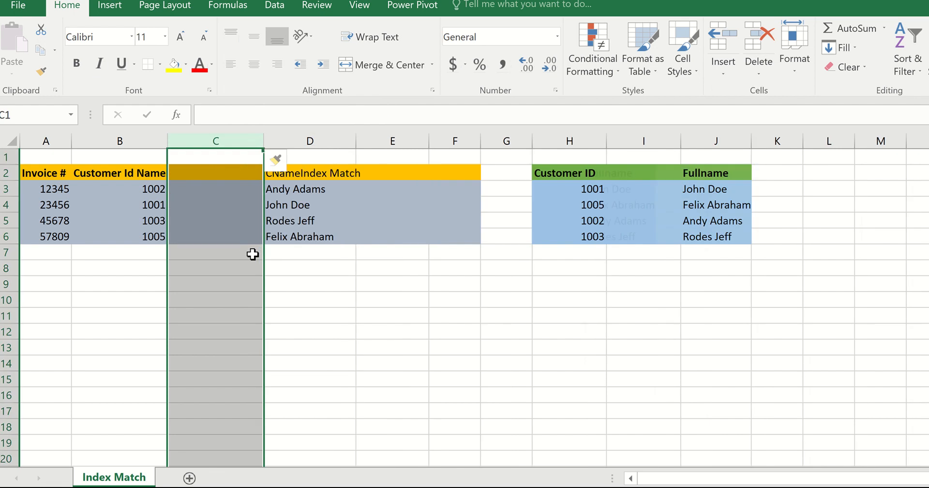
left_click(338, 327)
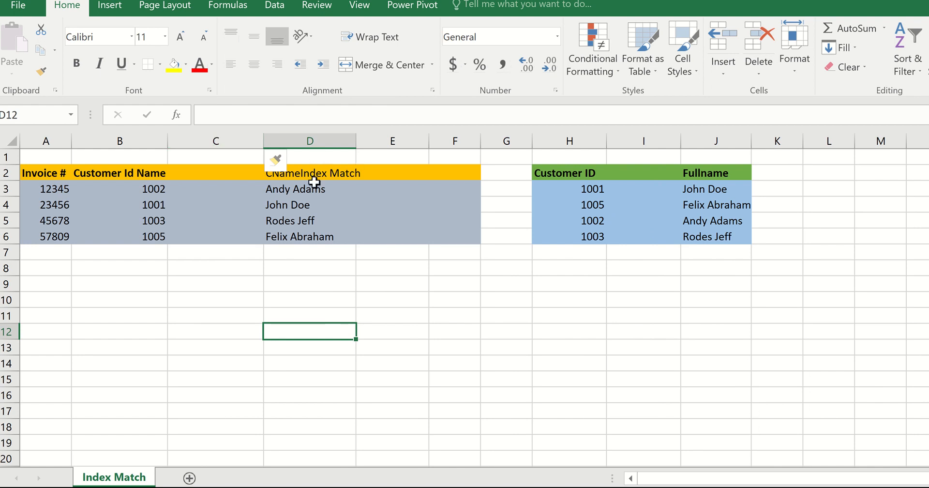
left_click(310, 141)
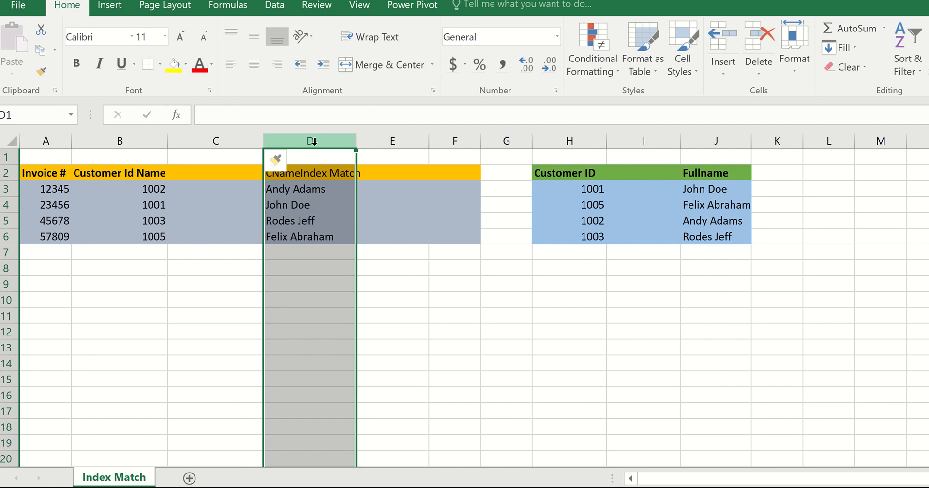